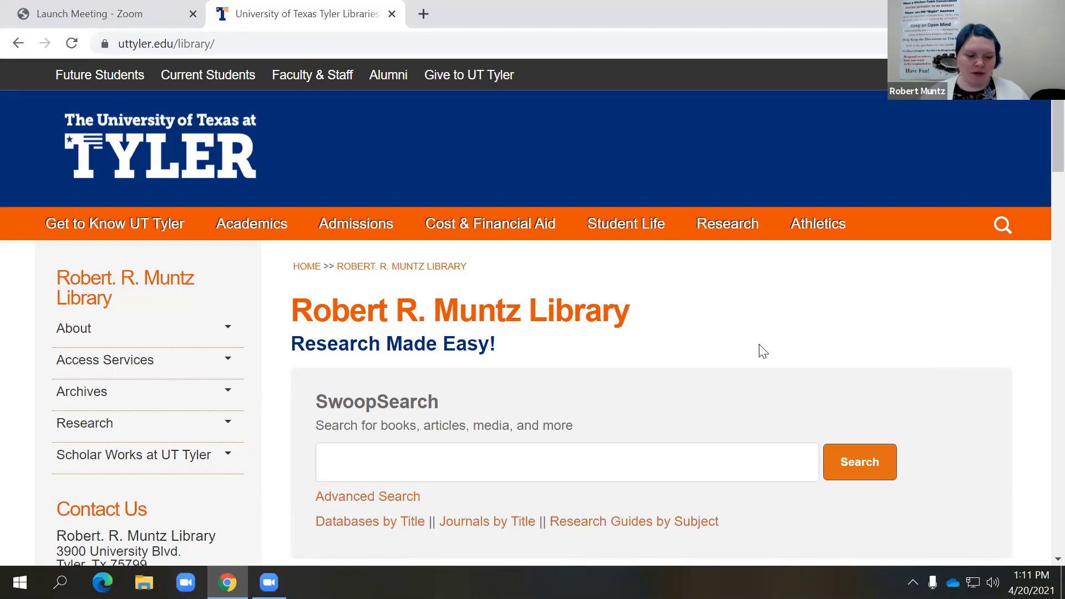
Step: Open 'Research Guides by Subject' from the library homepage, listing 41 LibGuides subjects in a new tab
scroll(762, 351, down, 2)
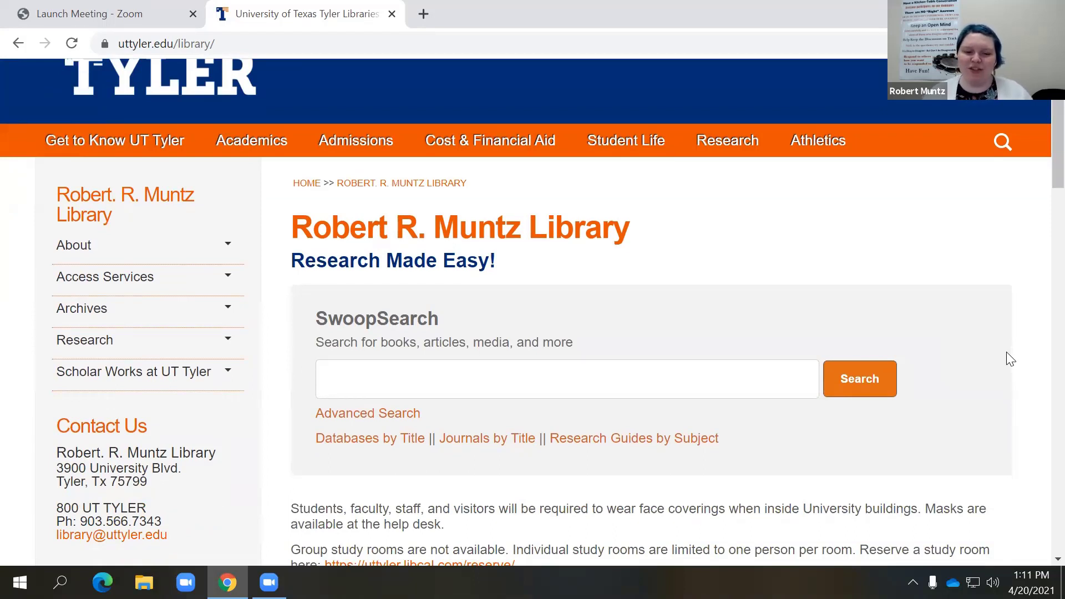
scroll(1010, 359, down, 2)
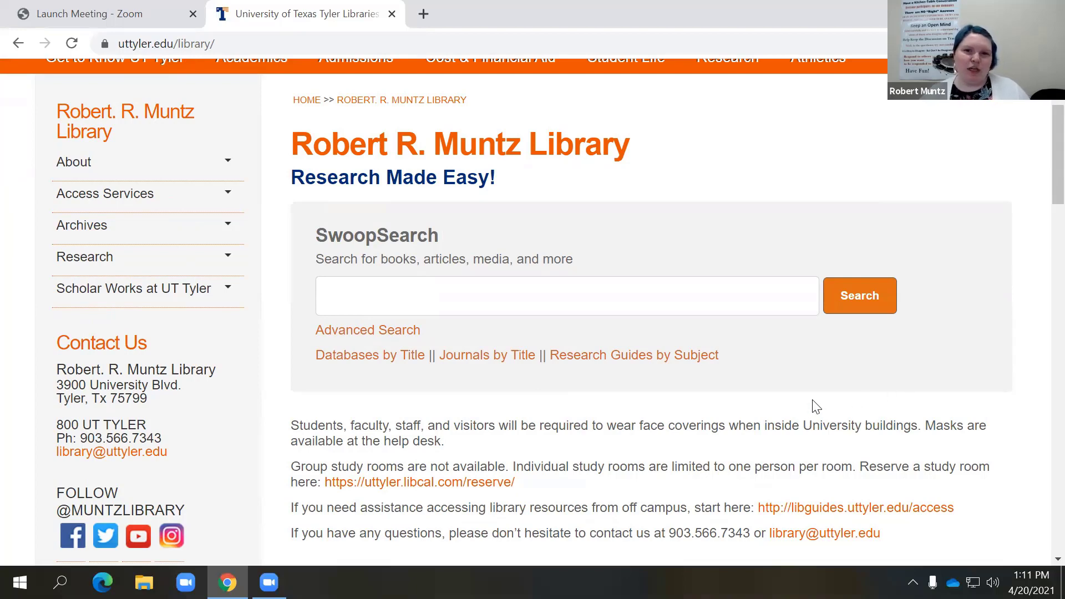
click(633, 356)
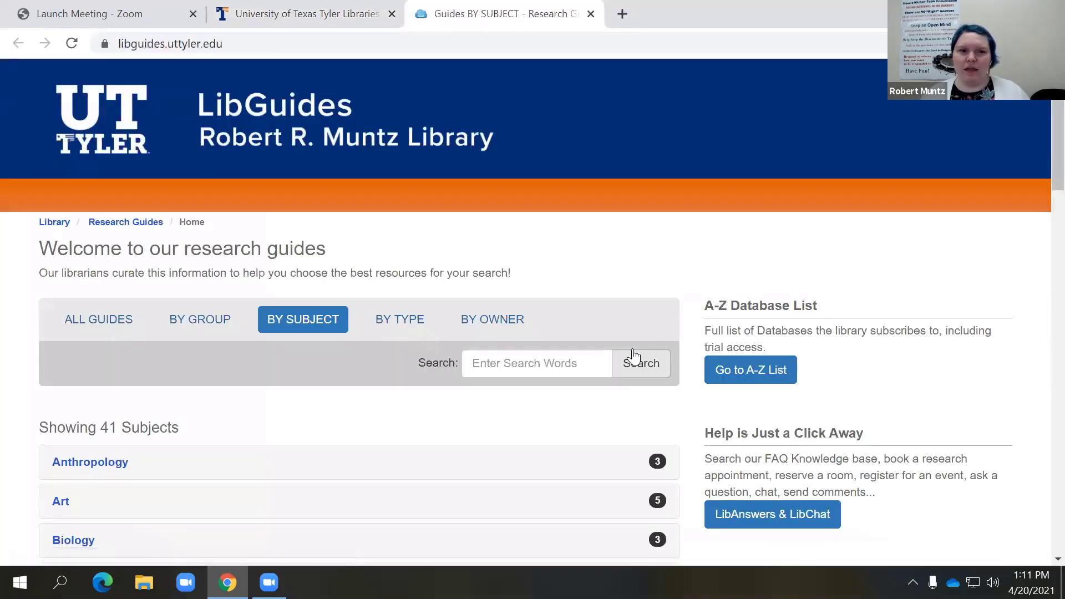
click(360, 16)
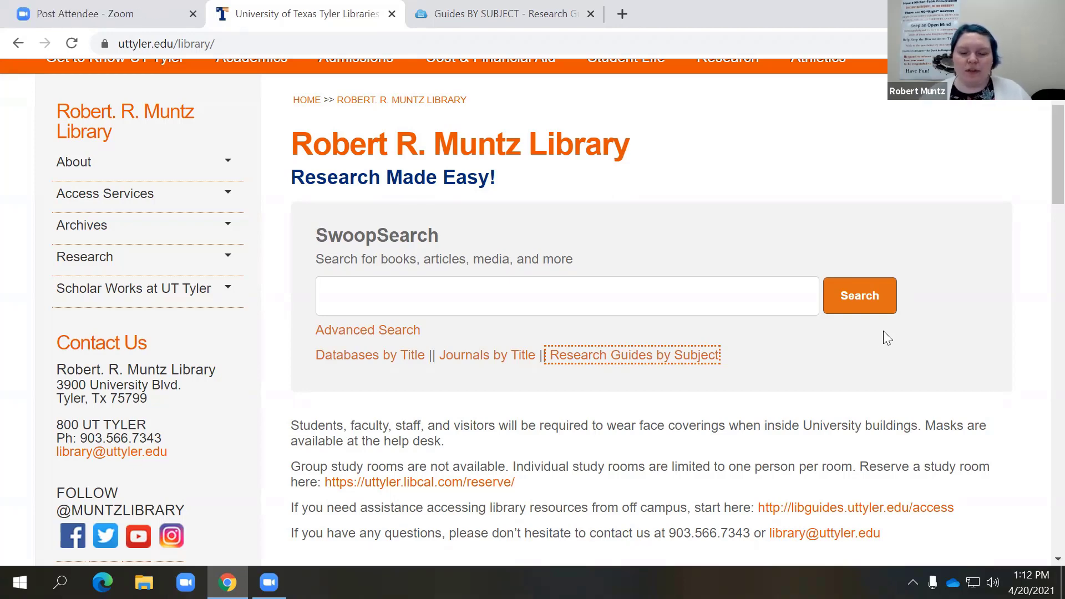
click(575, 361)
click(614, 361)
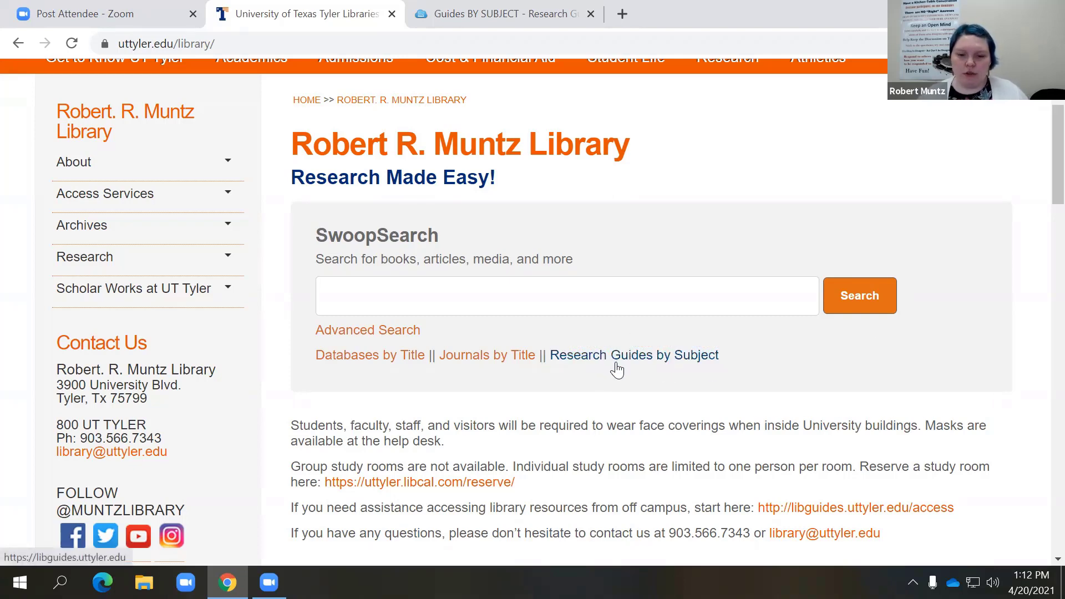
click(601, 366)
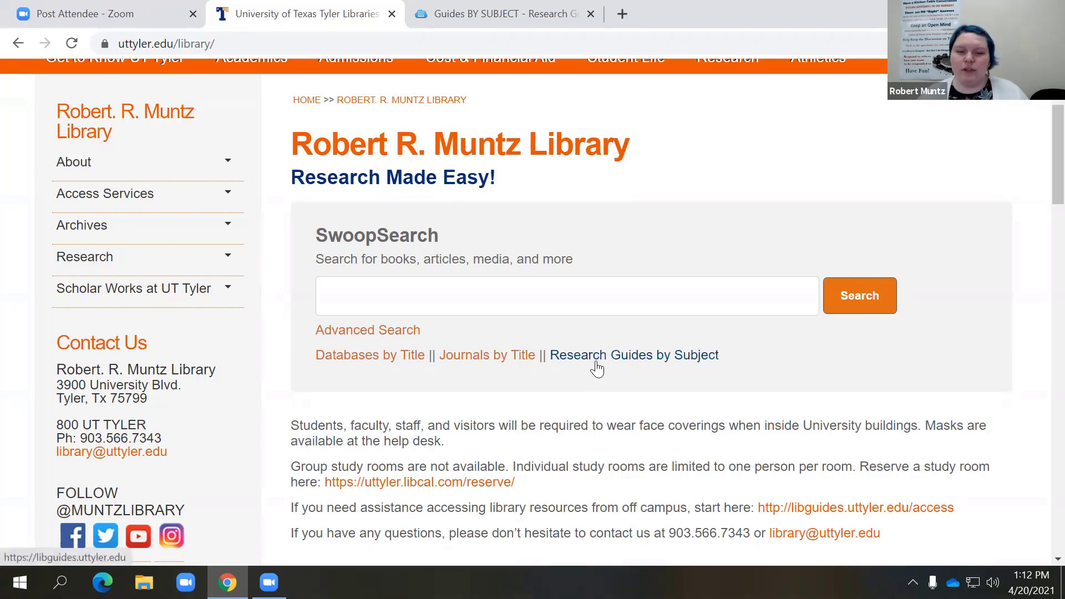
click(596, 367)
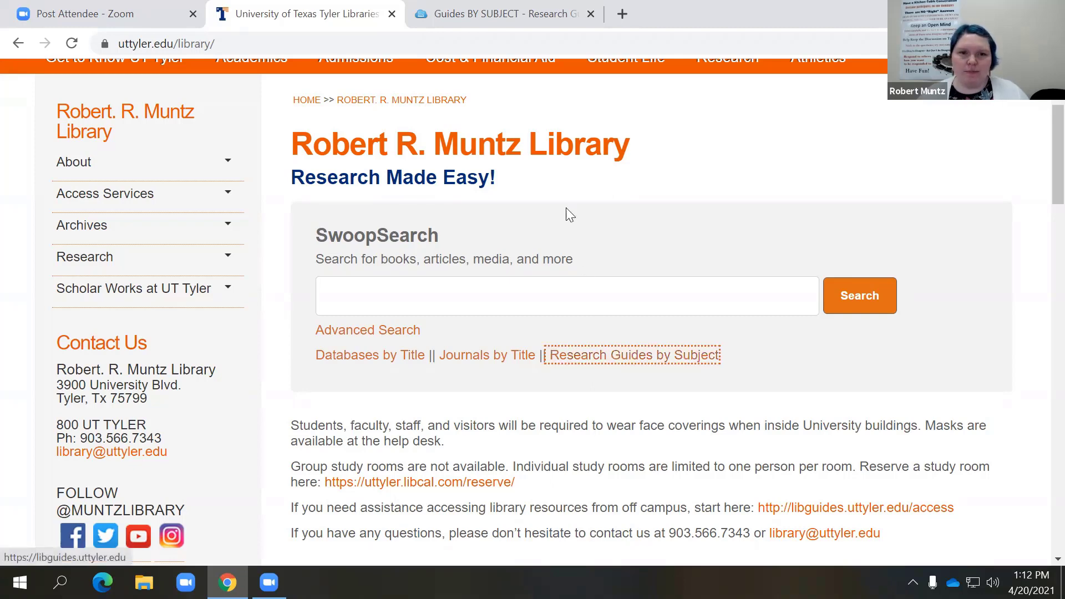
click(536, 12)
scroll(550, 444, down, 3)
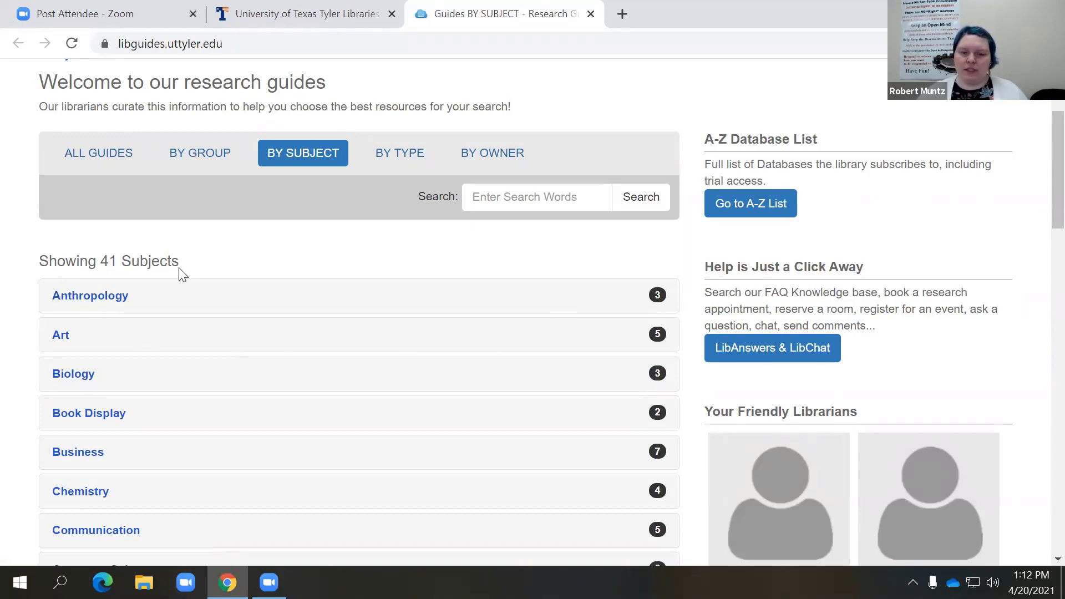
scroll(247, 373, down, 3)
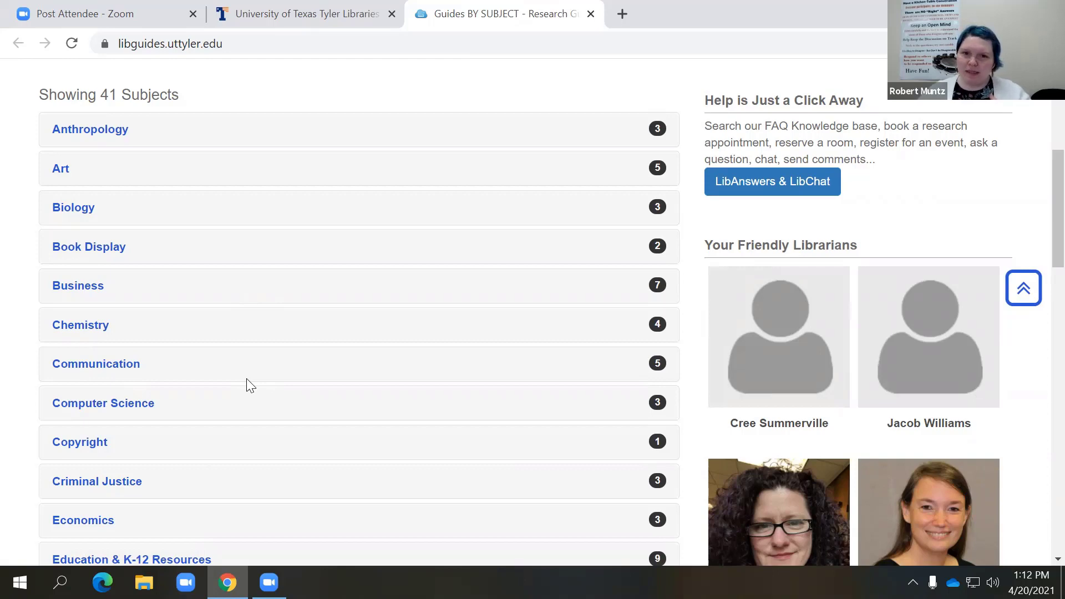
scroll(166, 327, up, 2)
Step: Expand the Business subject to show its seven guides, after briefly opening and closing Biology
click(155, 376)
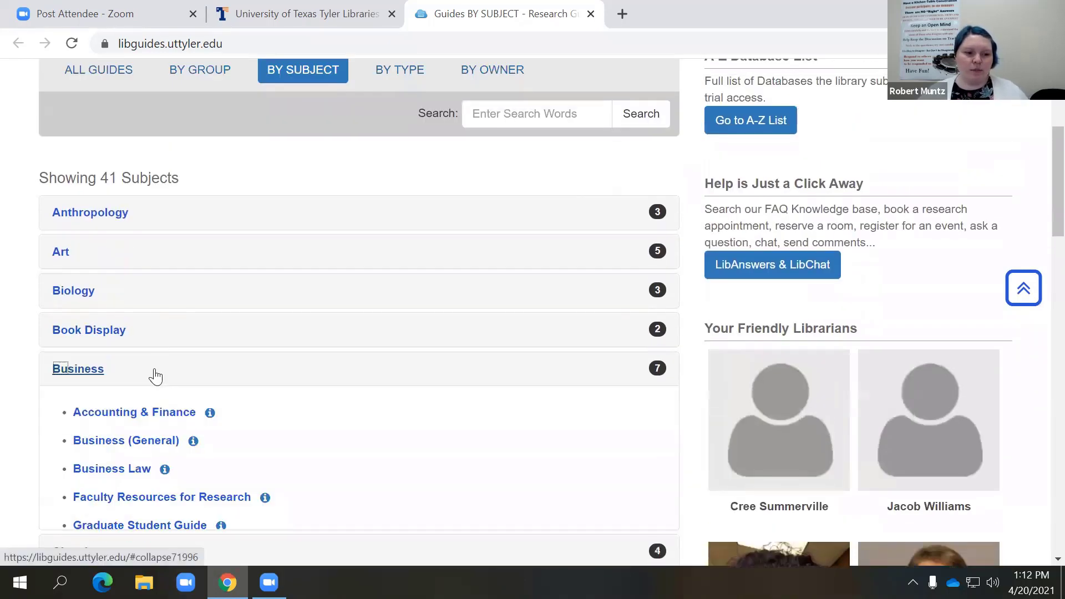
scroll(324, 408, down, 3)
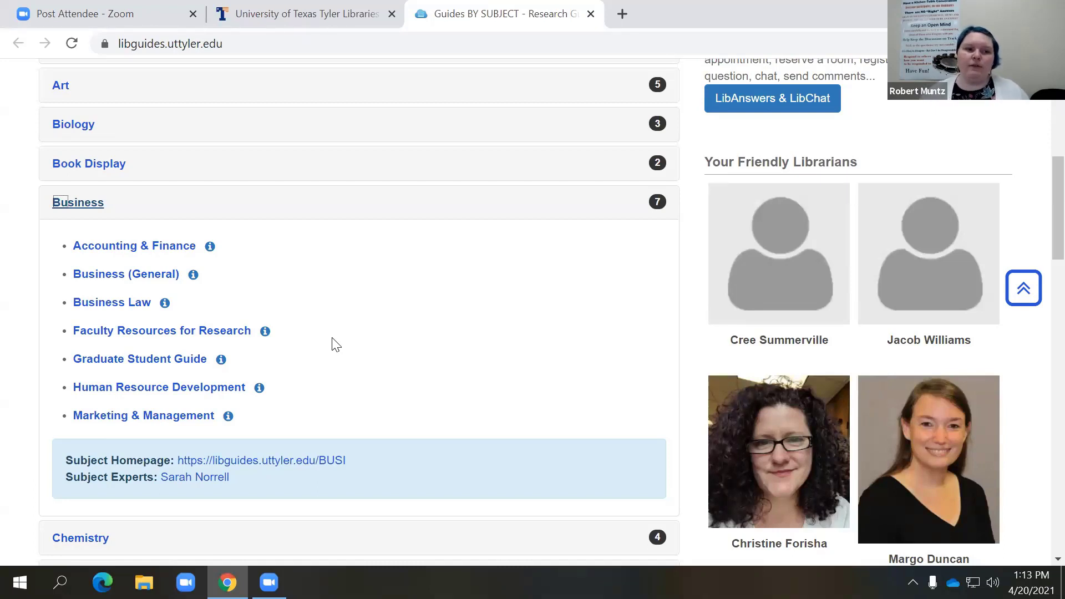
click(199, 136)
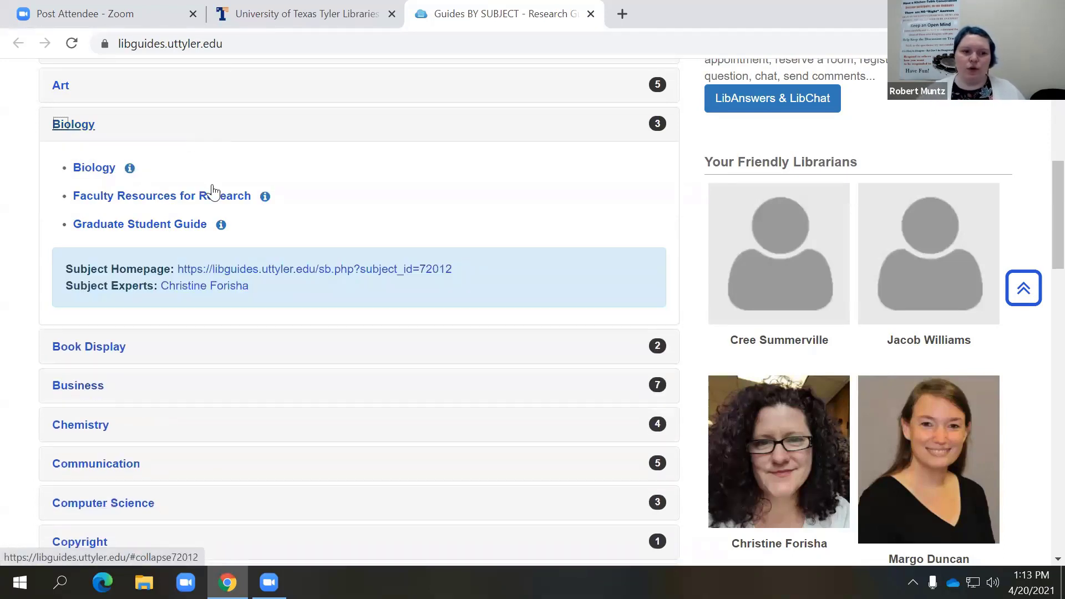
click(141, 131)
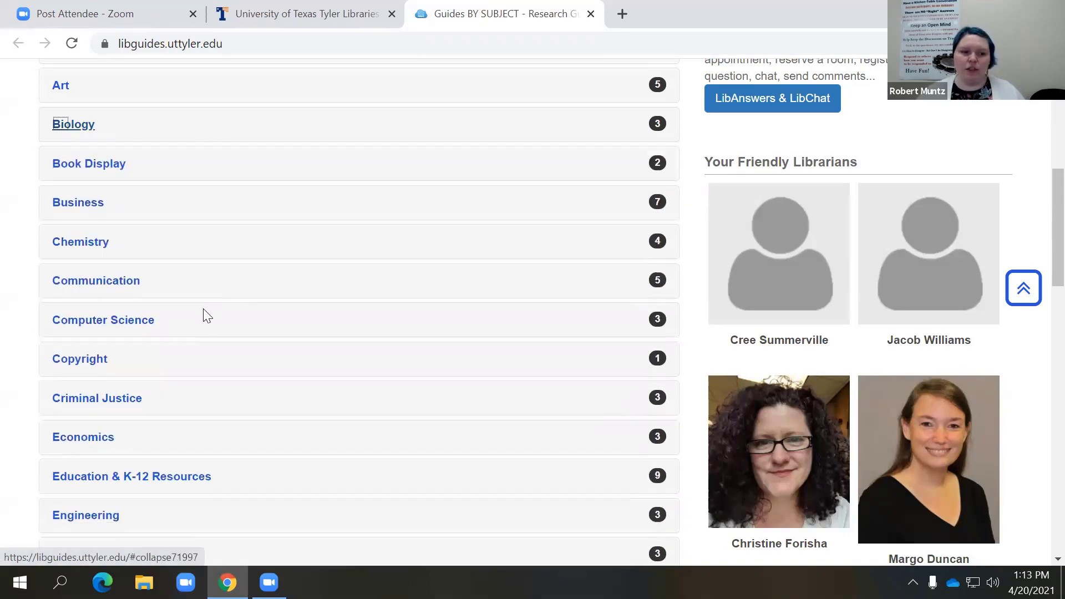
click(128, 208)
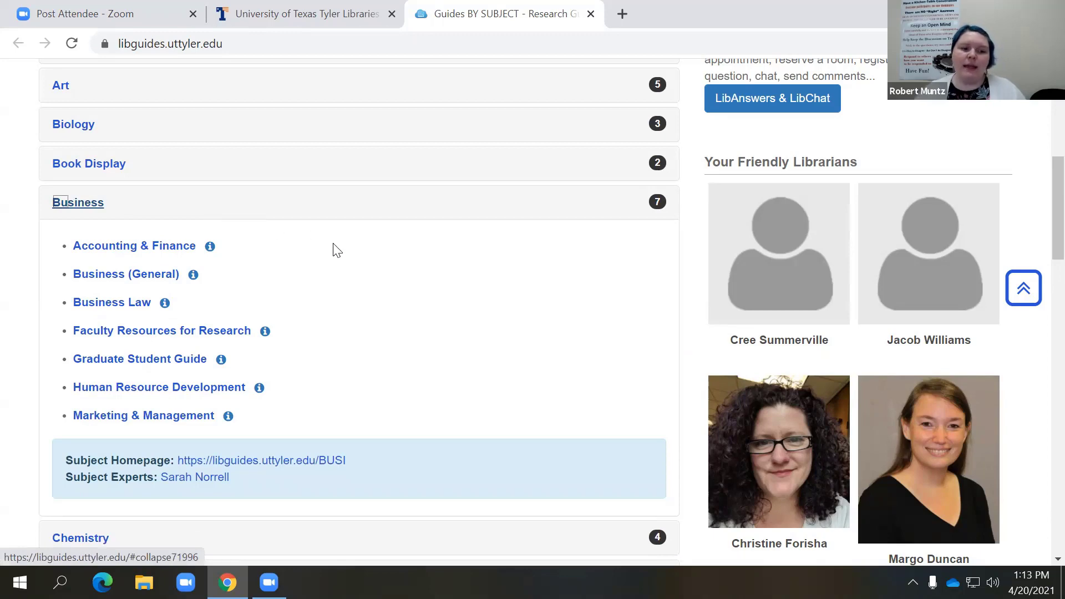
Step: Open the Business (General) research guide and dismiss the reference chat invitation
click(99, 282)
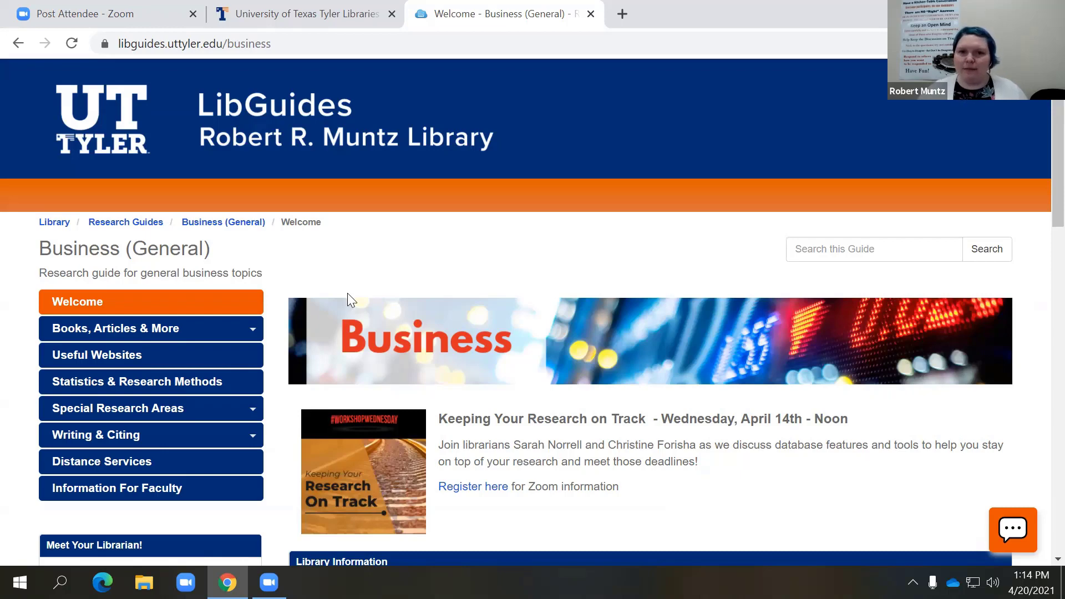
scroll(416, 348, down, 3)
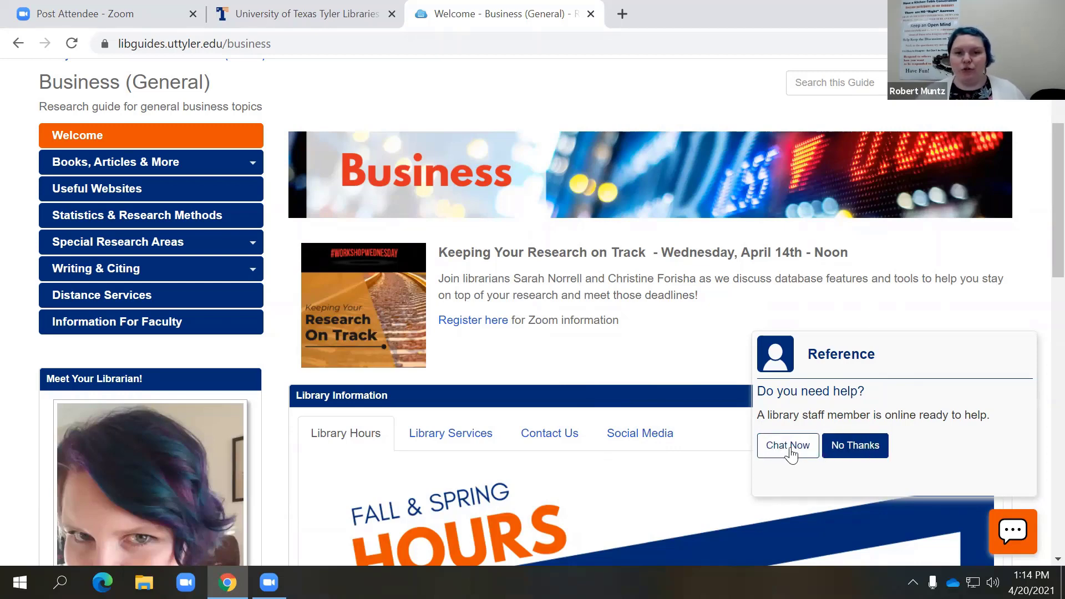
click(856, 446)
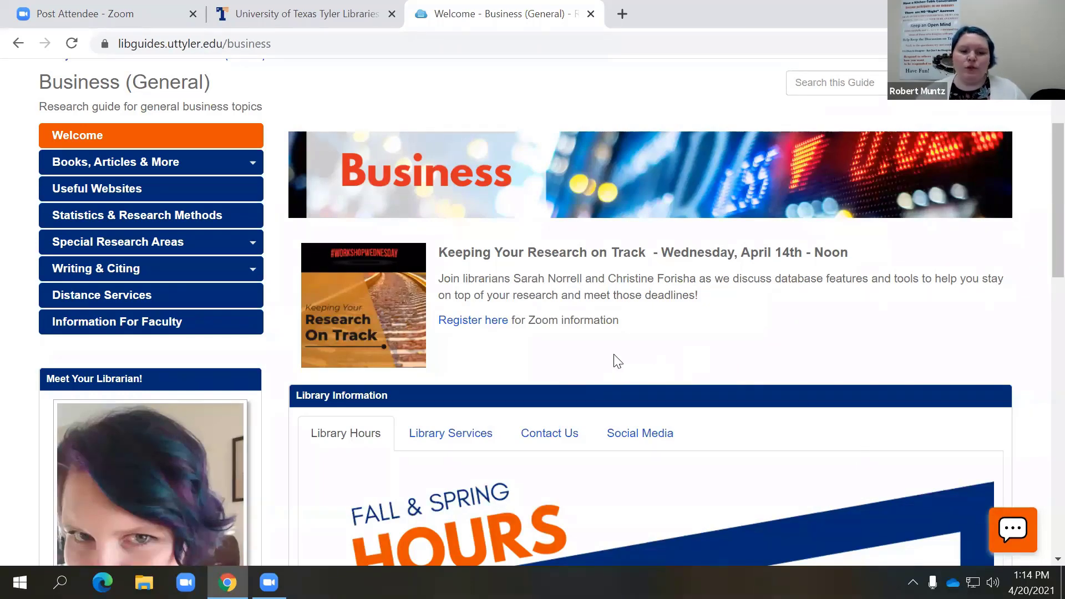
Step: Show the Books, Articles & More dropdown with Books, Databases and Other Library Resources
scroll(618, 360, down, 9)
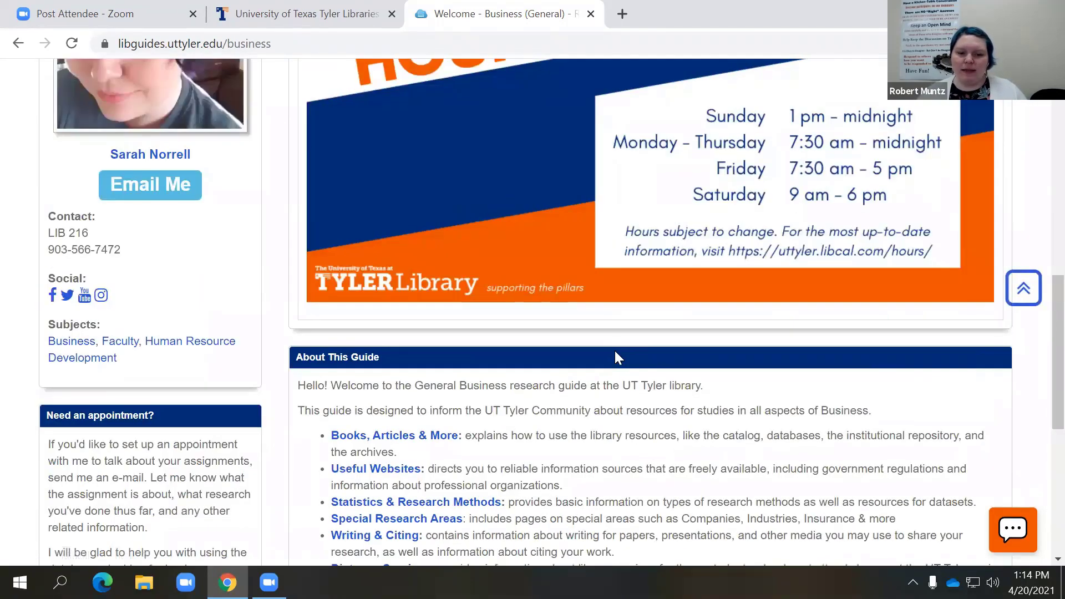
scroll(615, 351, down, 2)
scroll(615, 350, up, 8)
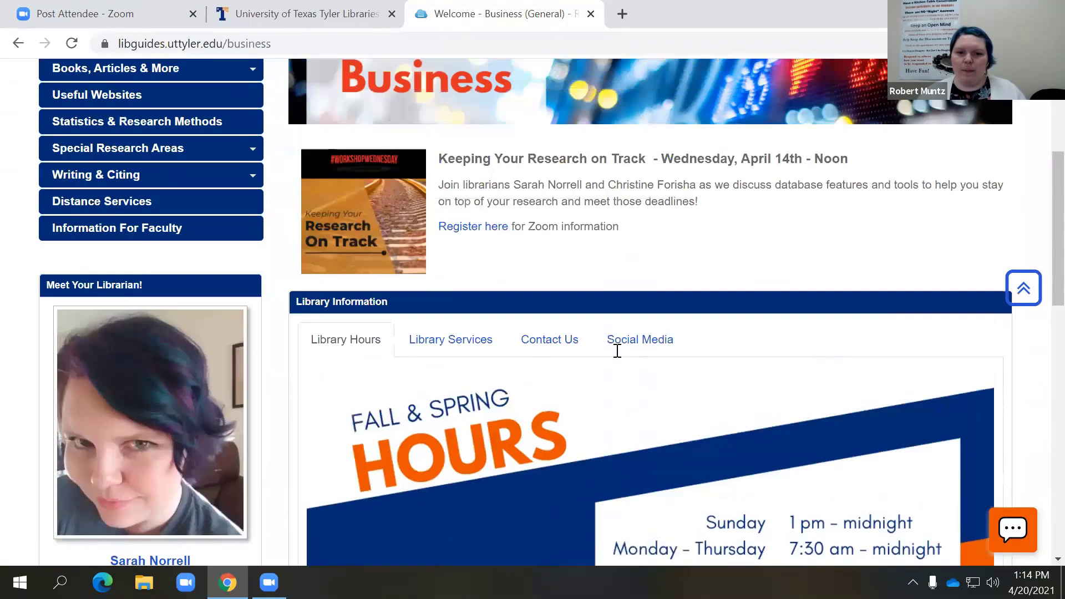
scroll(616, 350, up, 5)
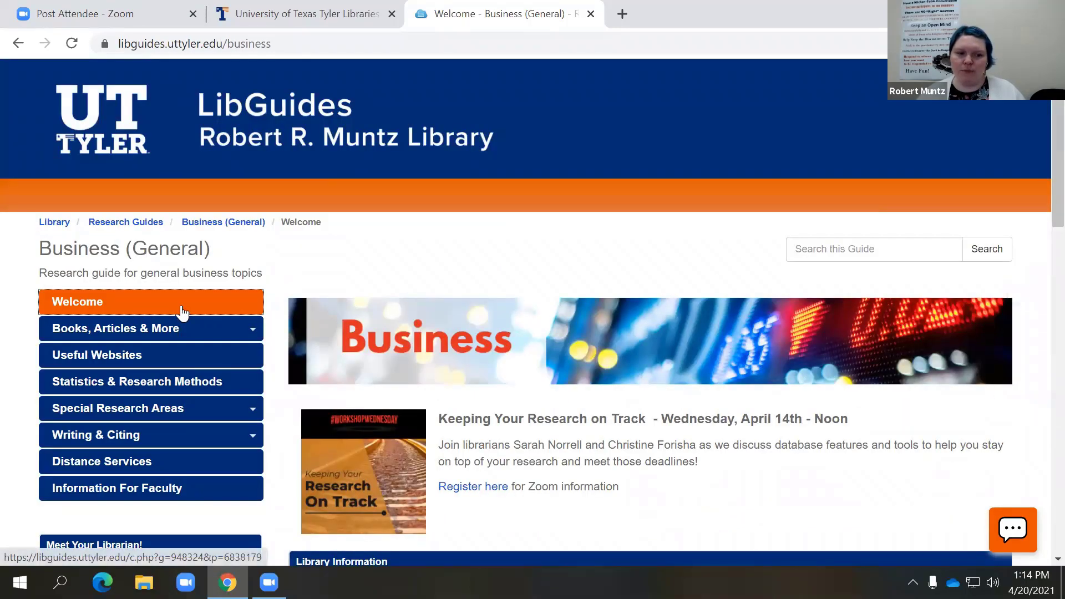
mouse_move(212, 450)
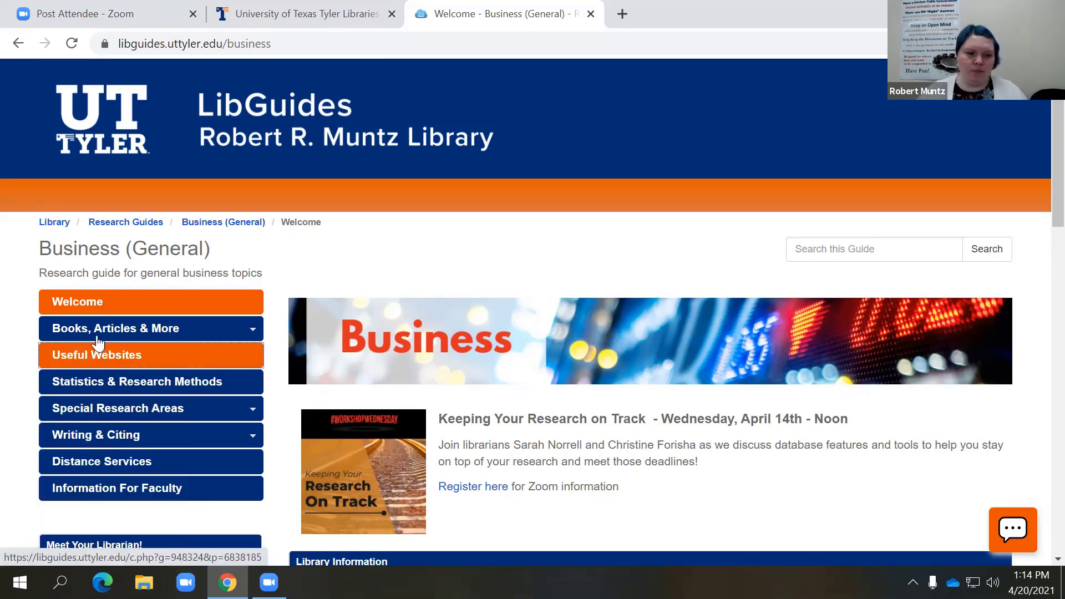
mouse_move(202, 340)
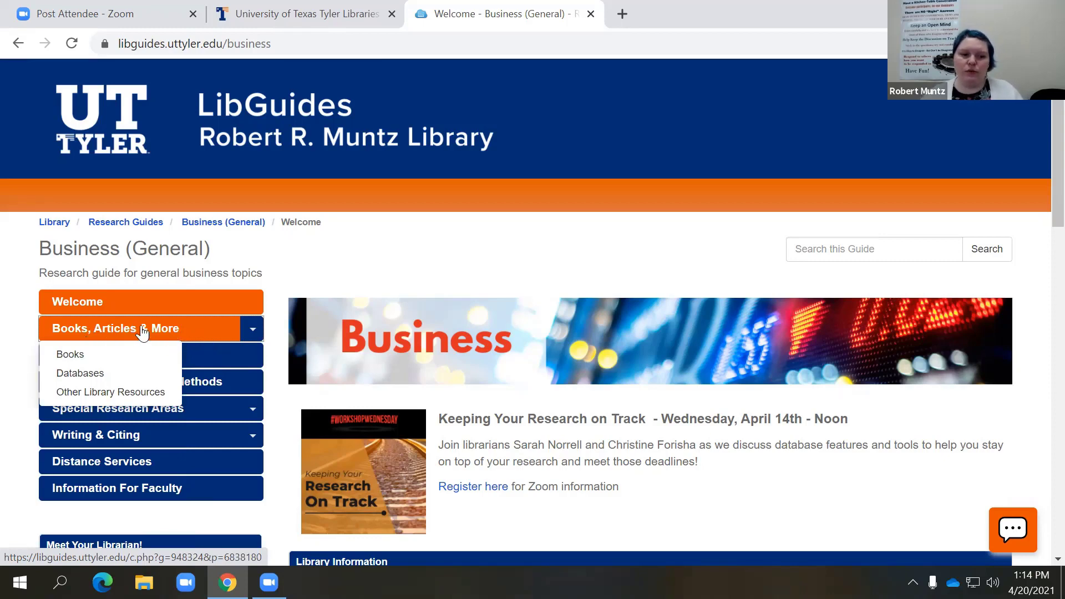
Step: Open the Business (General) Databases page and look over its recommended databases
click(116, 373)
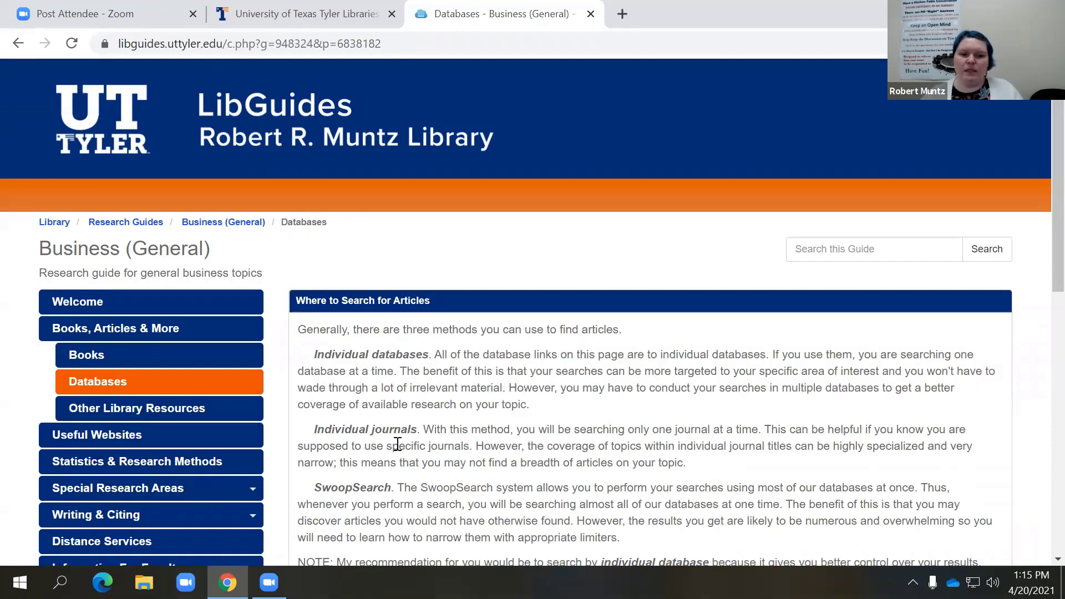
scroll(395, 443, down, 6)
scroll(562, 448, down, 5)
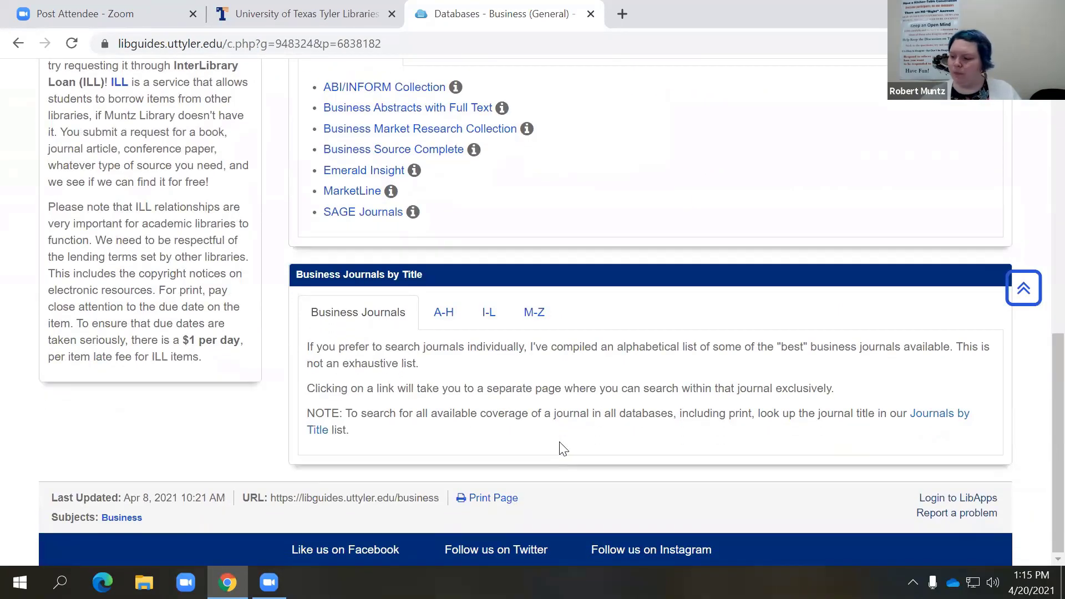
scroll(562, 448, up, 11)
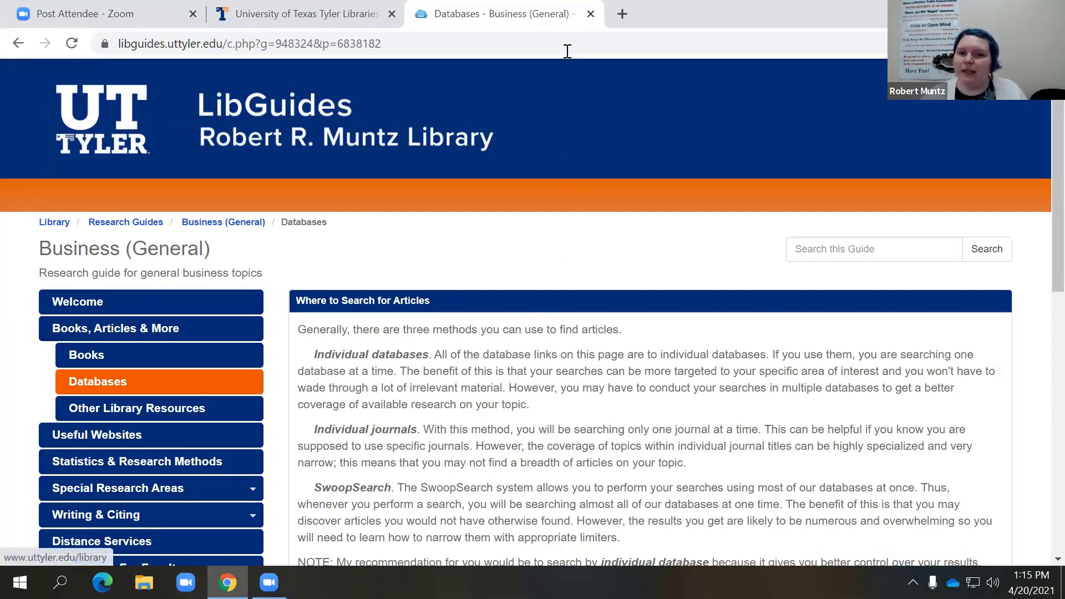
Step: Close the 'Databases - Business (General)' tab to return to the library home page
click(590, 14)
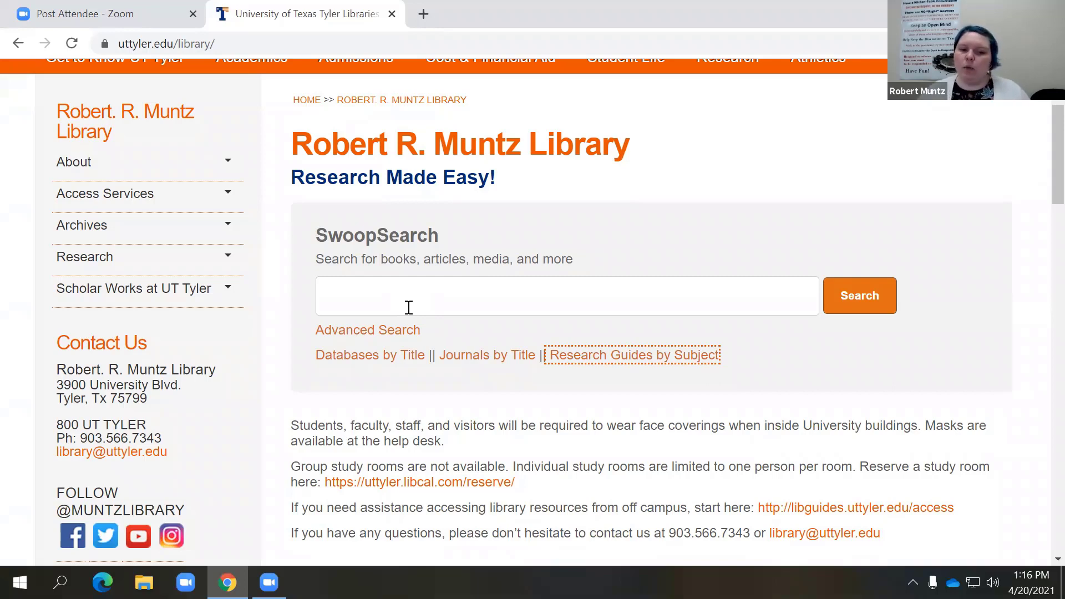
Step: In Advanced Search, enter 'leadership' as the first search term, keeping the field as Any field
click(358, 331)
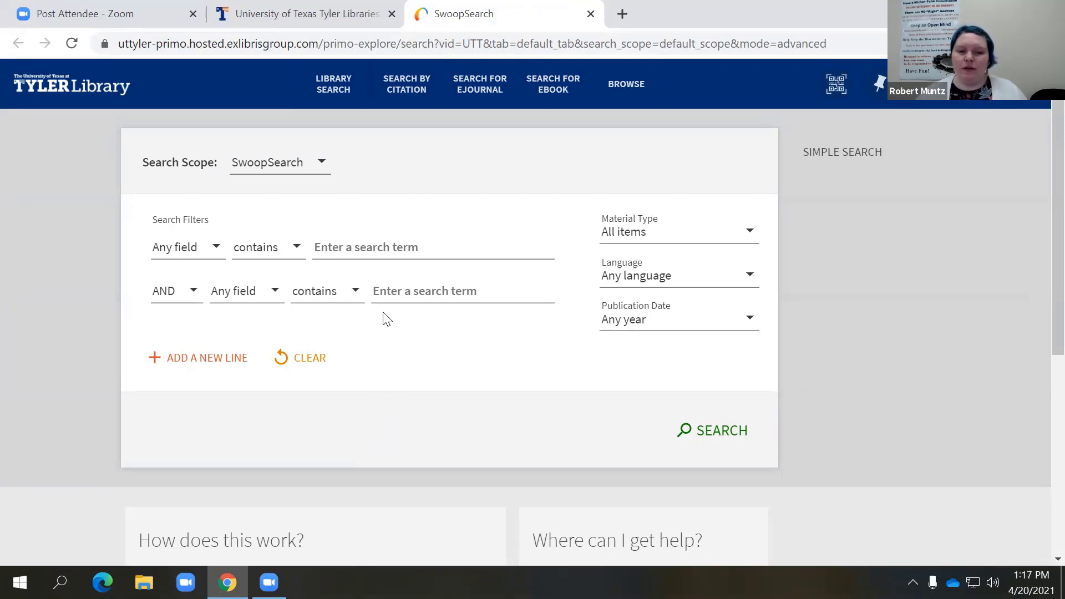
click(398, 245)
click(409, 290)
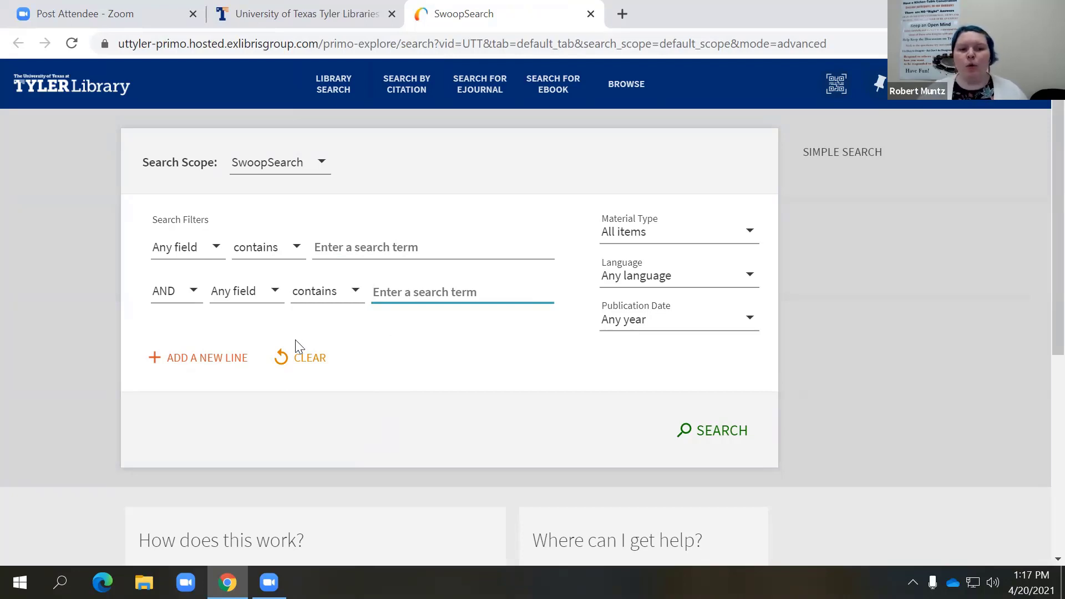
click(179, 259)
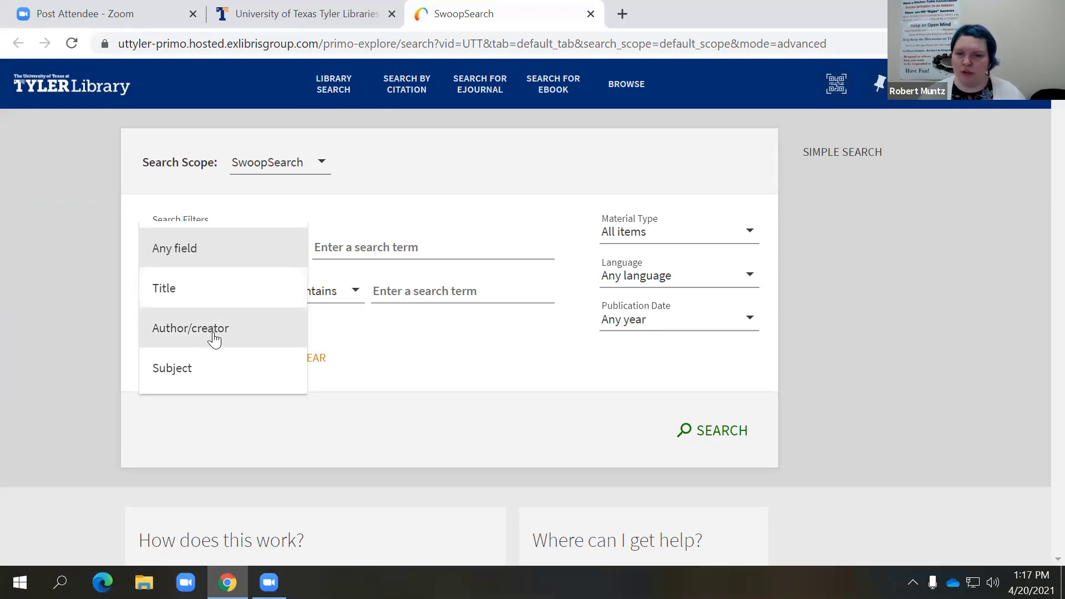
click(391, 341)
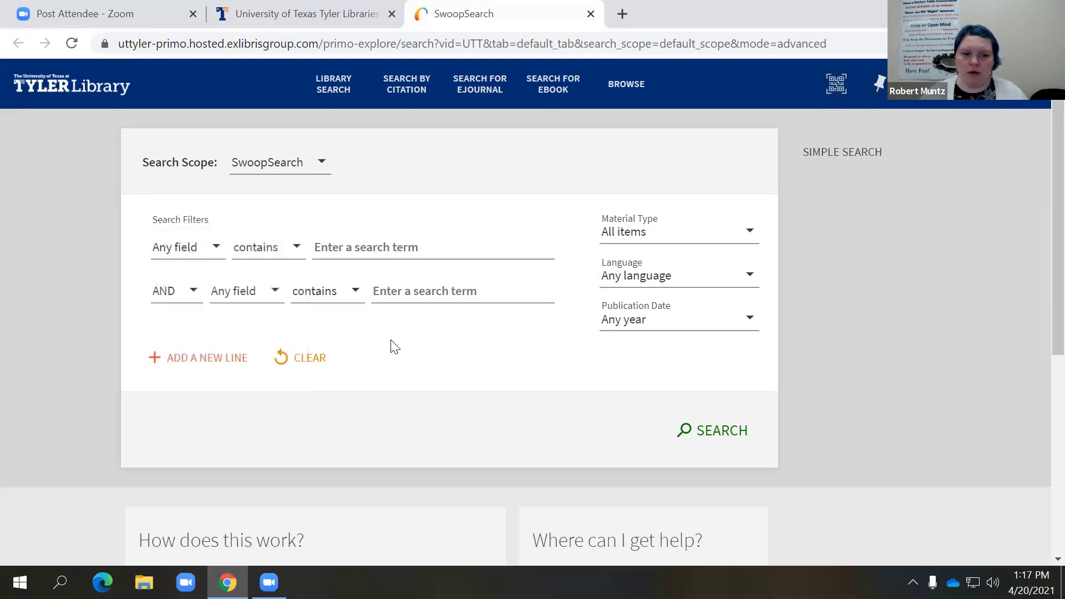
click(383, 245)
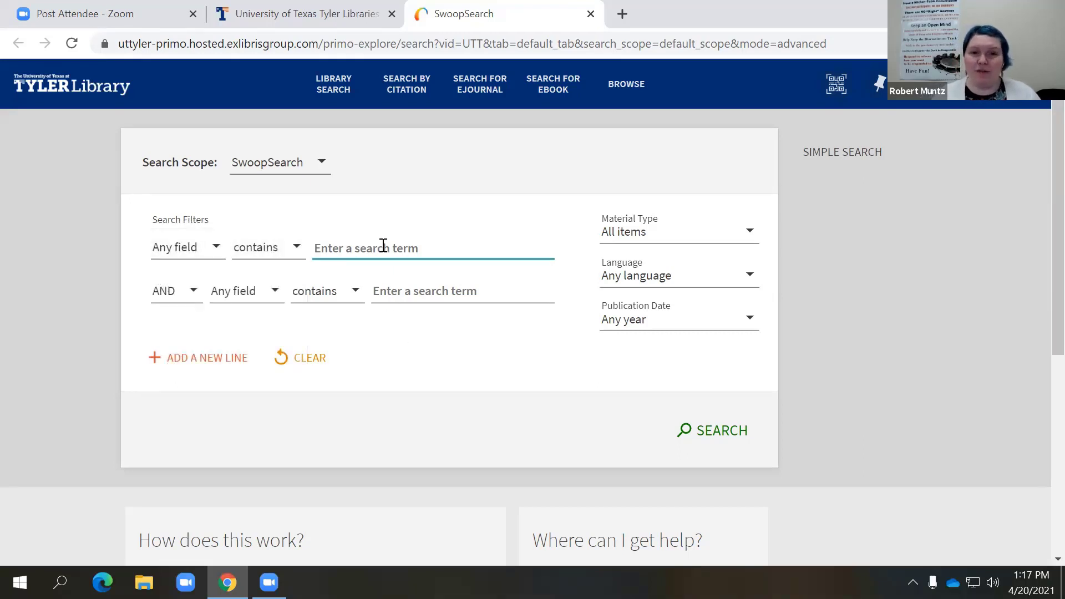
text(leadersh)
text(ip)
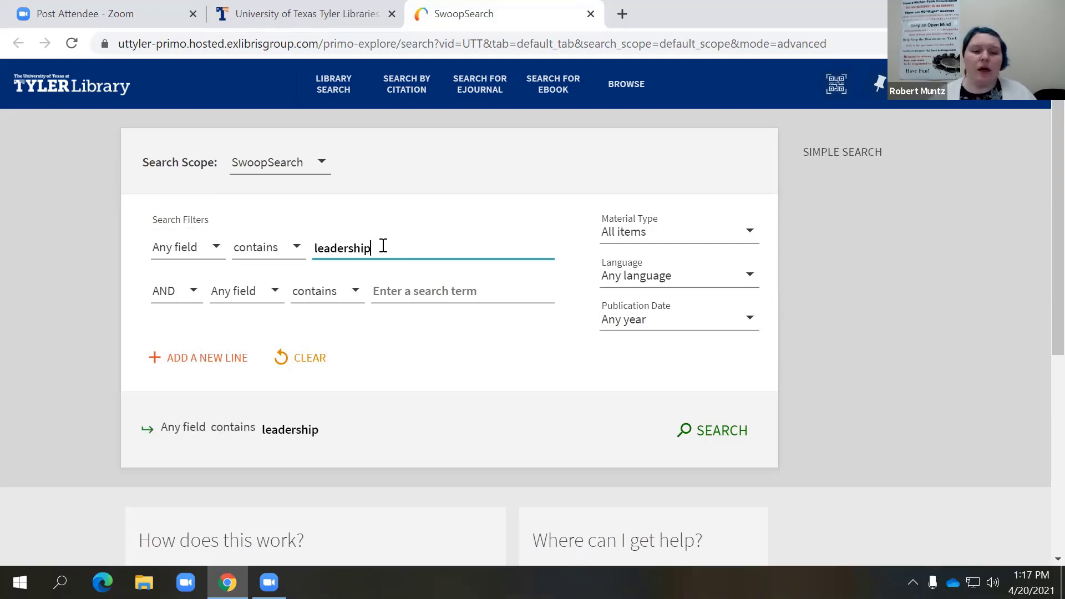
Step: Run the leadership search and review its 8,316,388 results
click(749, 434)
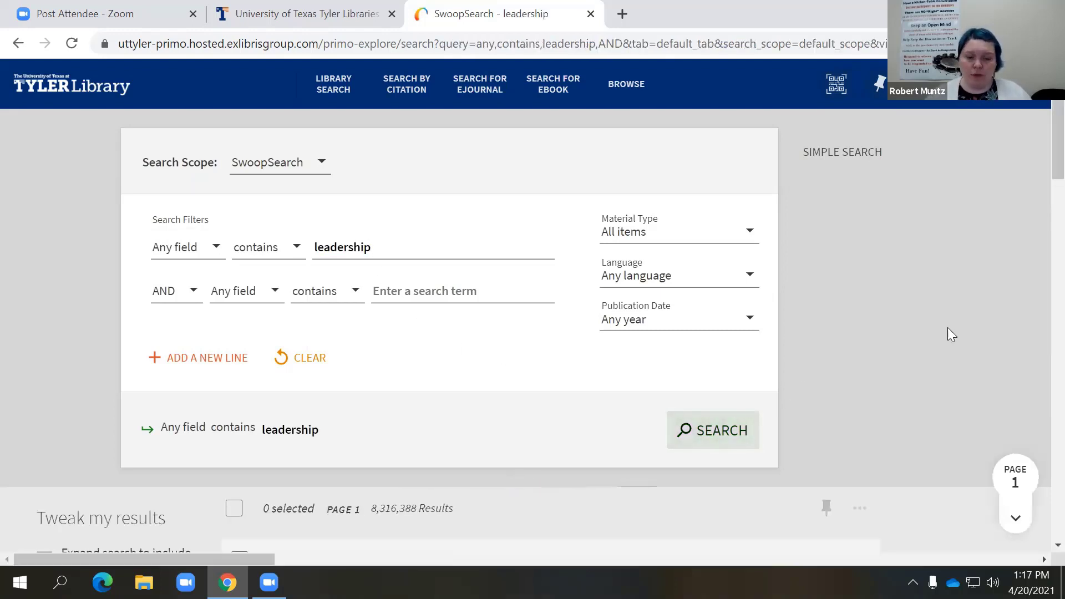
scroll(947, 327, down, 3)
scroll(944, 341, down, 1)
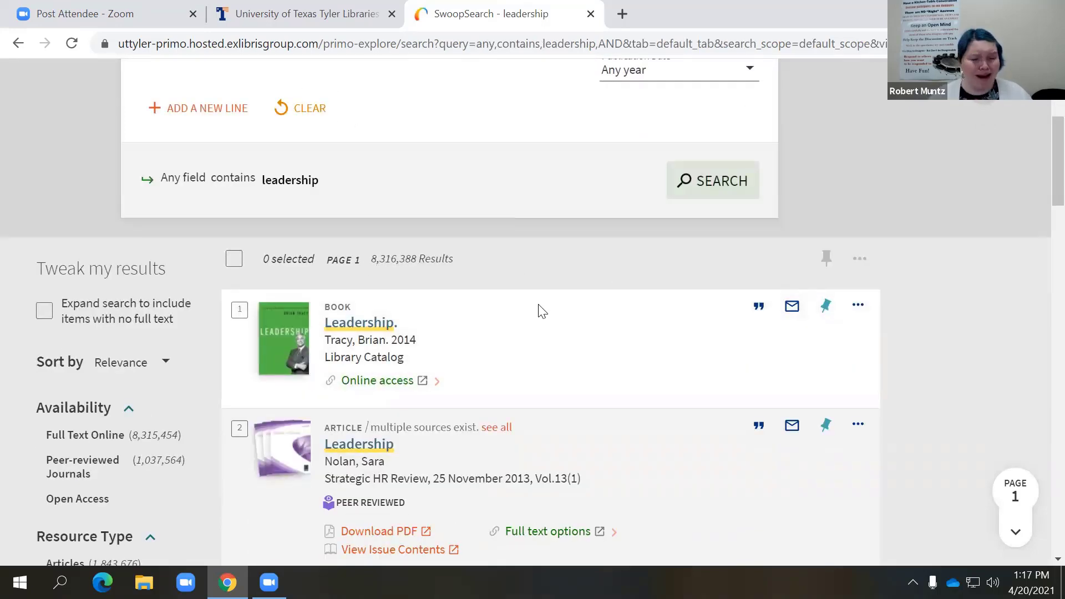
scroll(542, 307, up, 5)
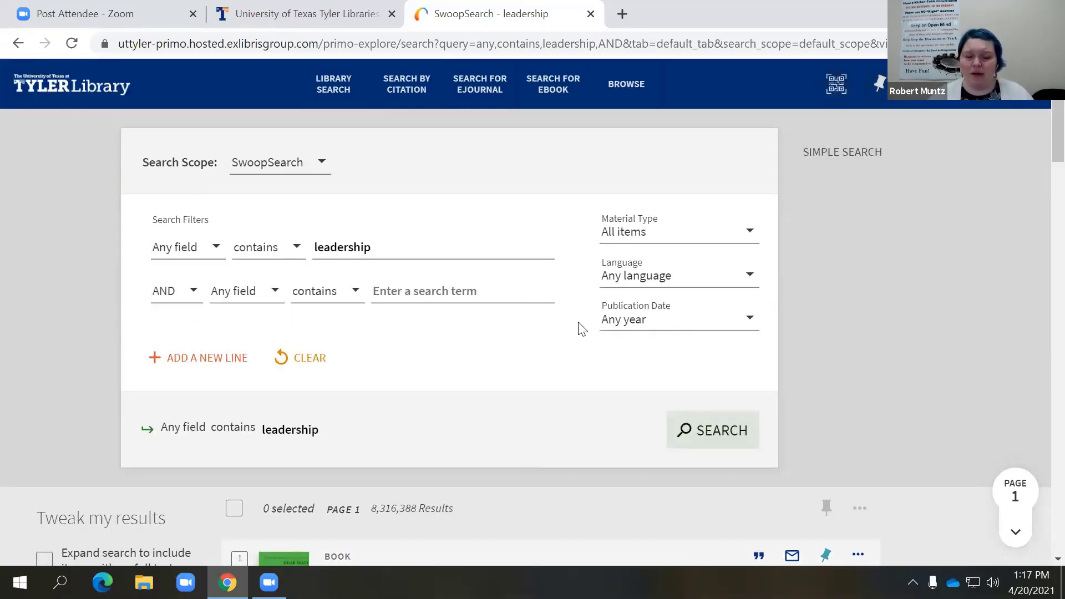
Step: Add 'women' as the second AND term and rerun, narrowing to 1,313,428 results
click(443, 283)
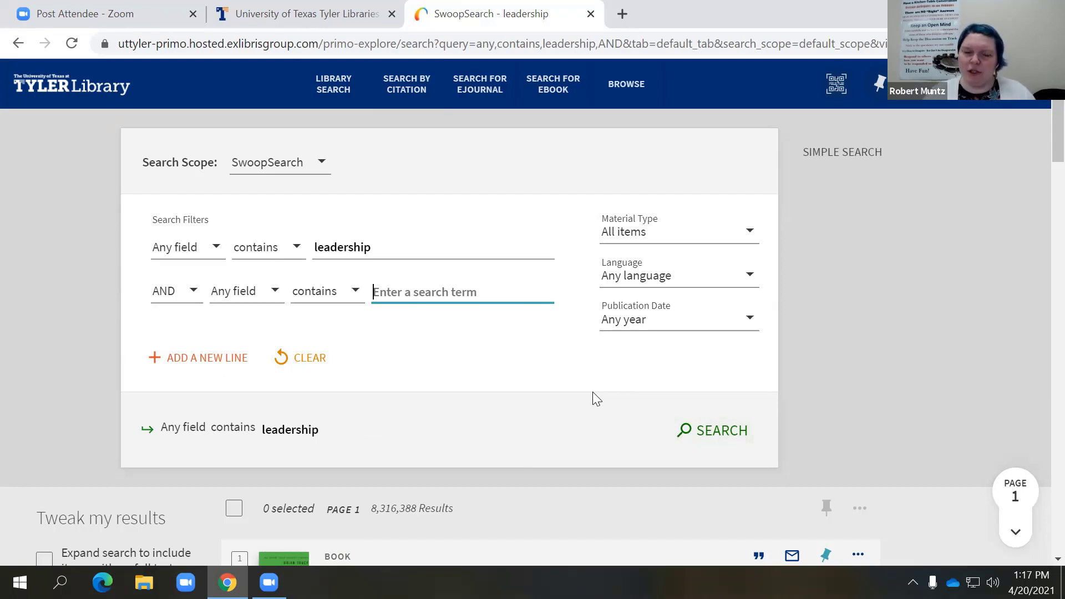
text(woem)
key(BackSpace)
key(BackSpace)
text(men)
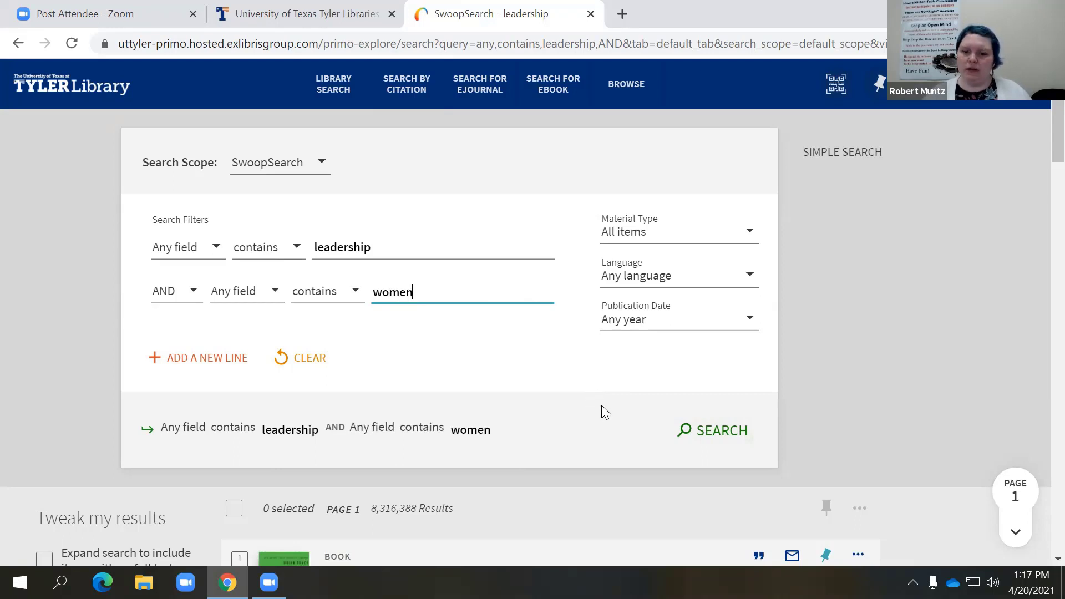
click(708, 440)
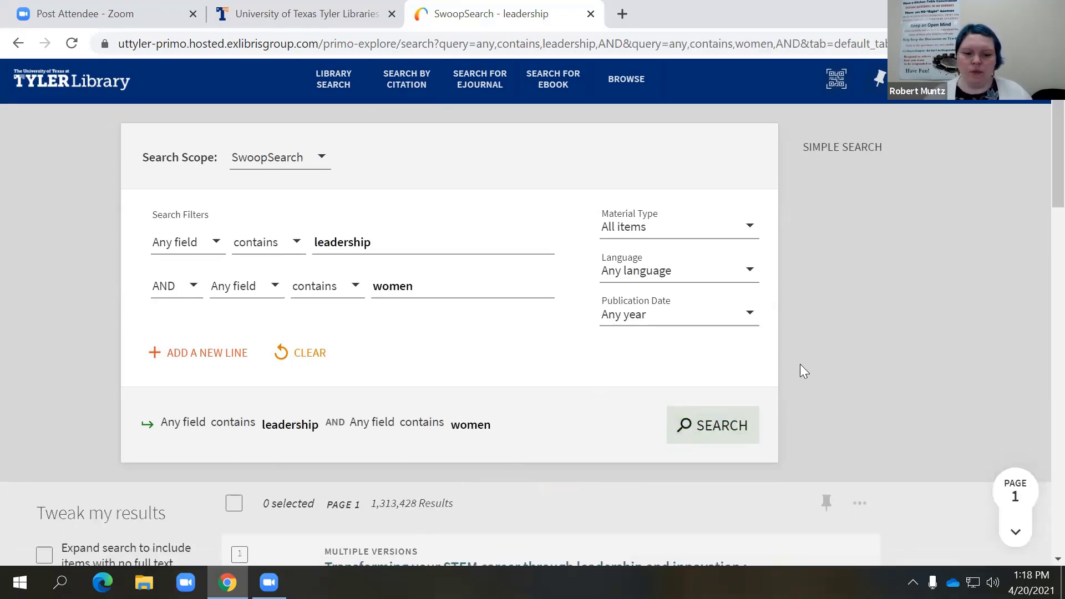
scroll(800, 364, down, 3)
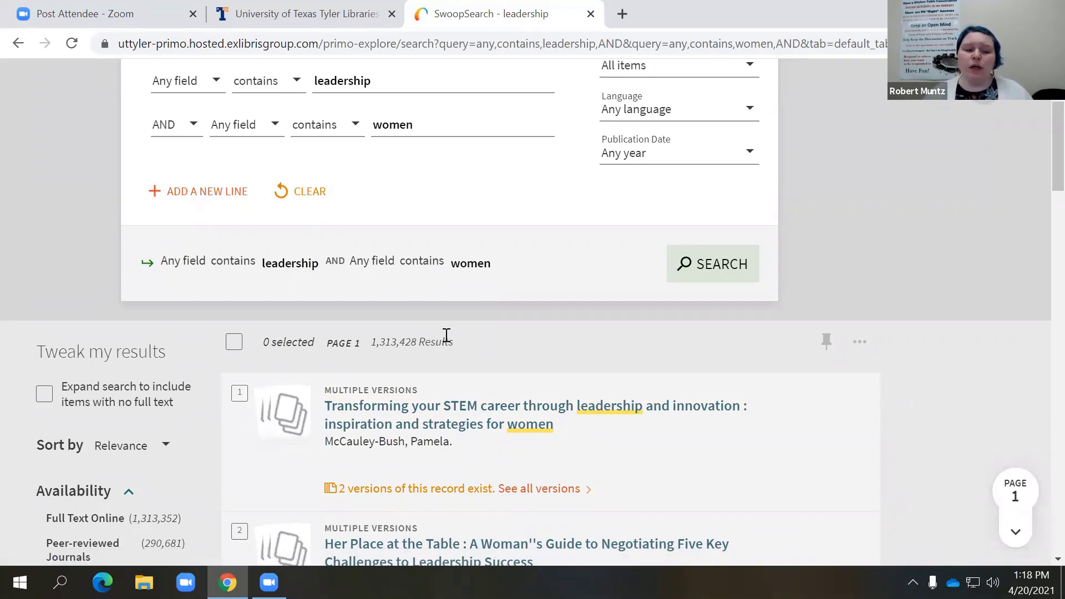
scroll(446, 335, down, 1)
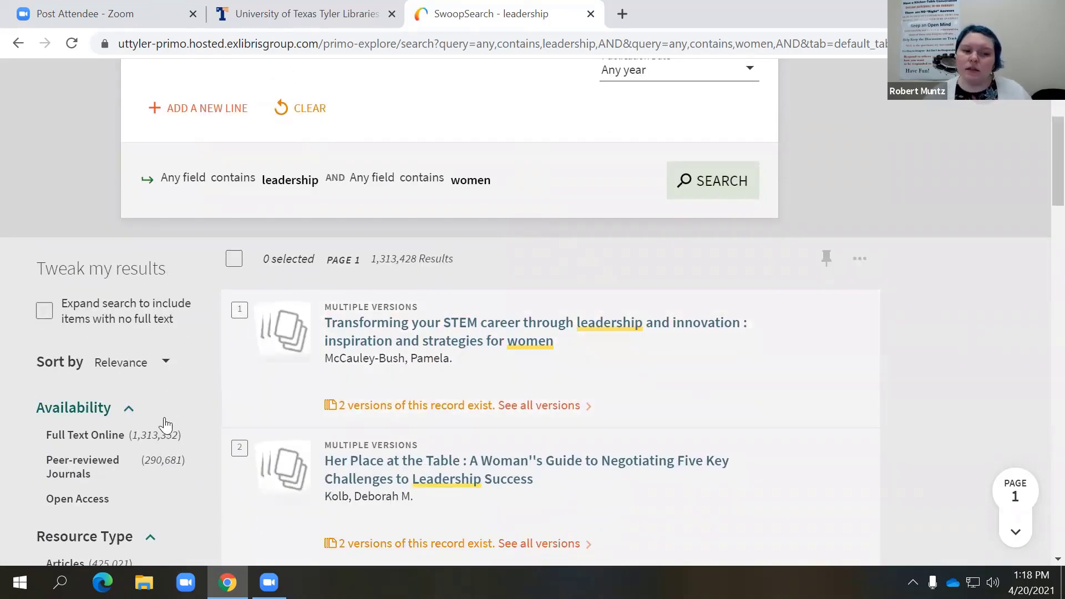
scroll(159, 438, down, 3)
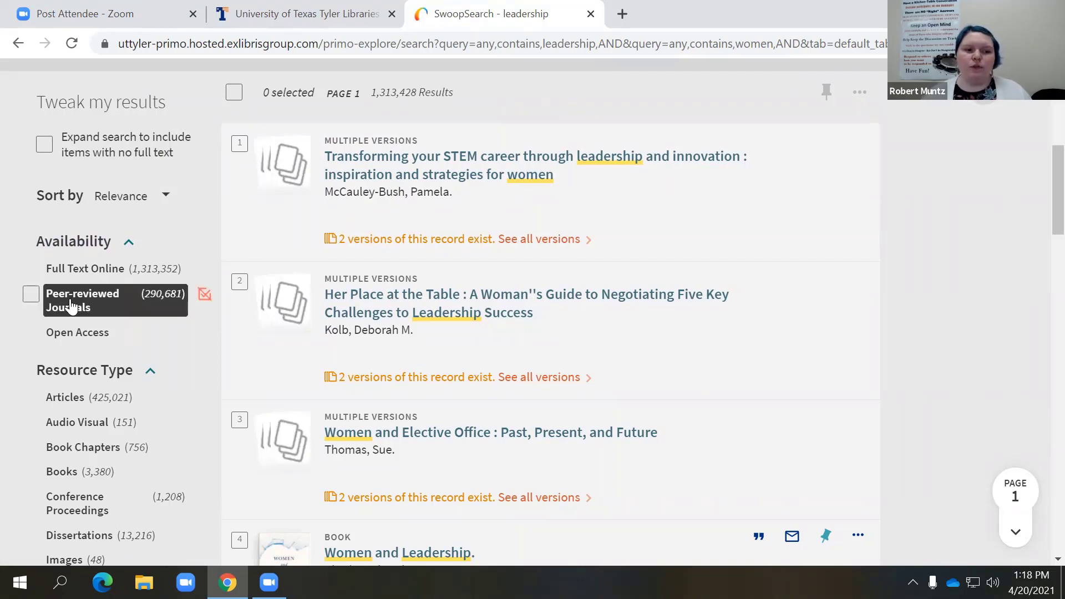
Step: Limit the leadership AND women results to Peer-reviewed Journals
click(76, 305)
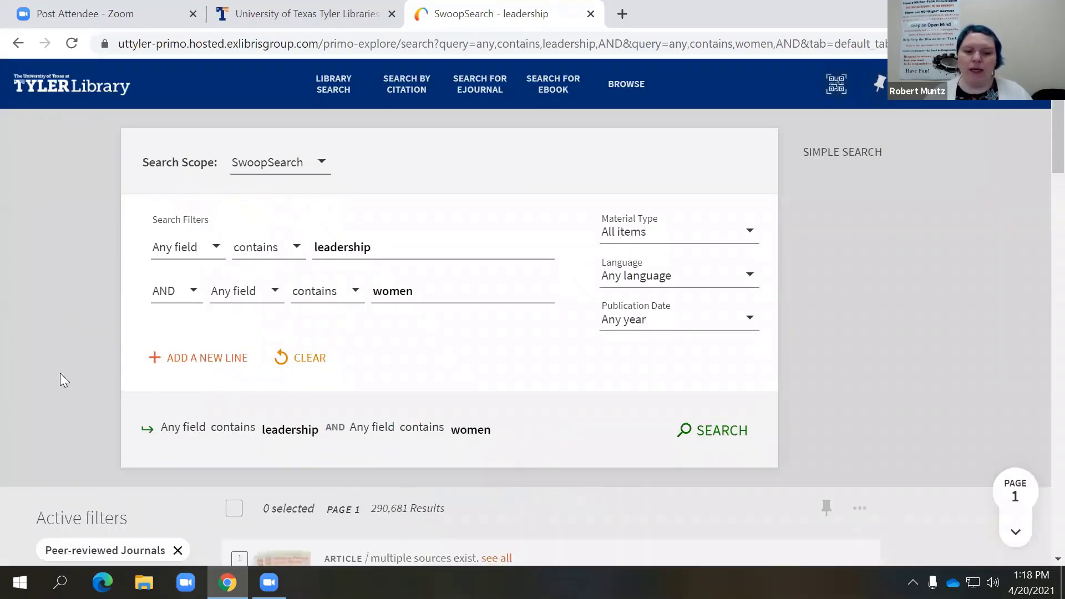
scroll(62, 376, down, 3)
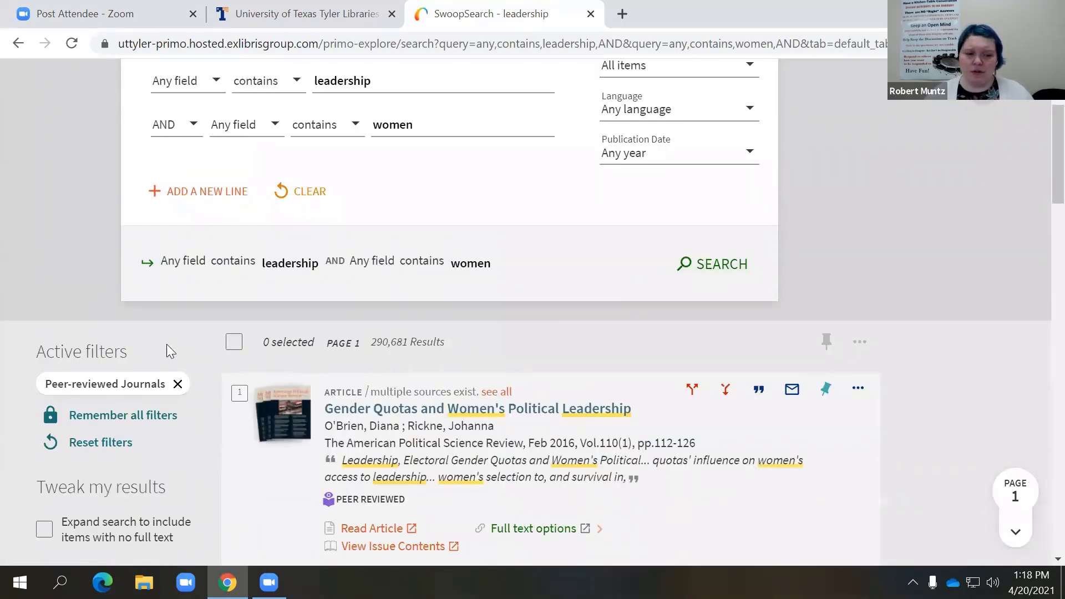
scroll(17, 432, down, 4)
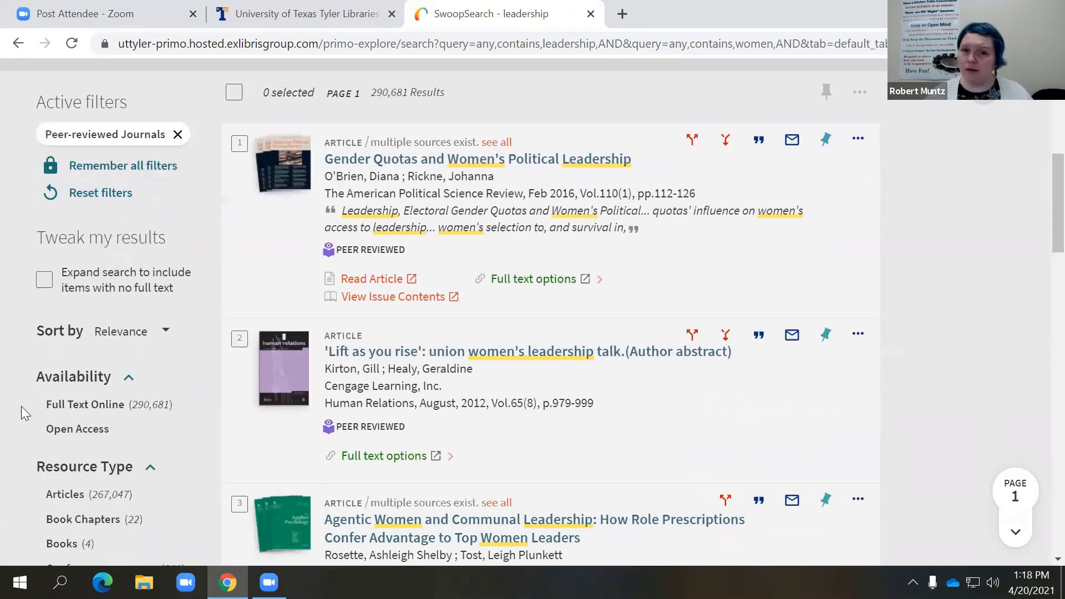
scroll(25, 411, down, 2)
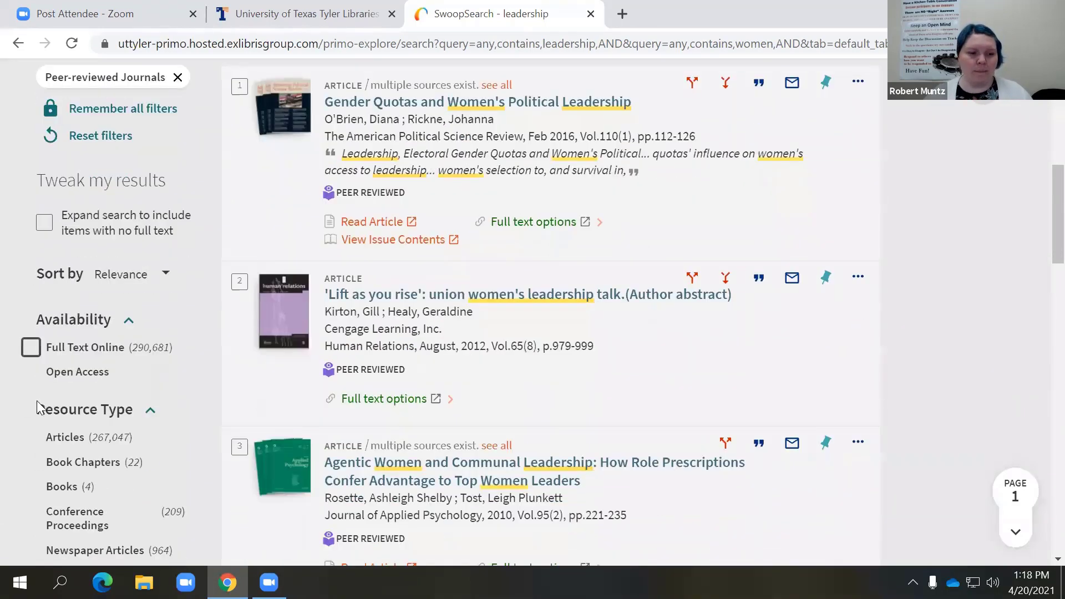
scroll(11, 438, down, 3)
scroll(25, 438, down, 4)
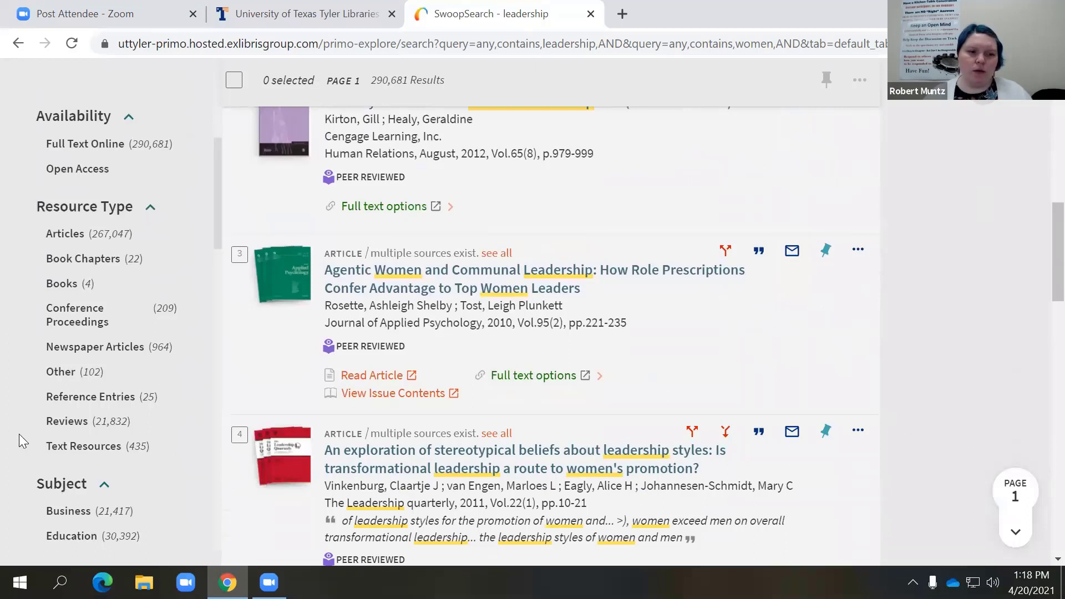
Step: Filter the Resource Type to Book Chapters, leaving 22 results
click(104, 259)
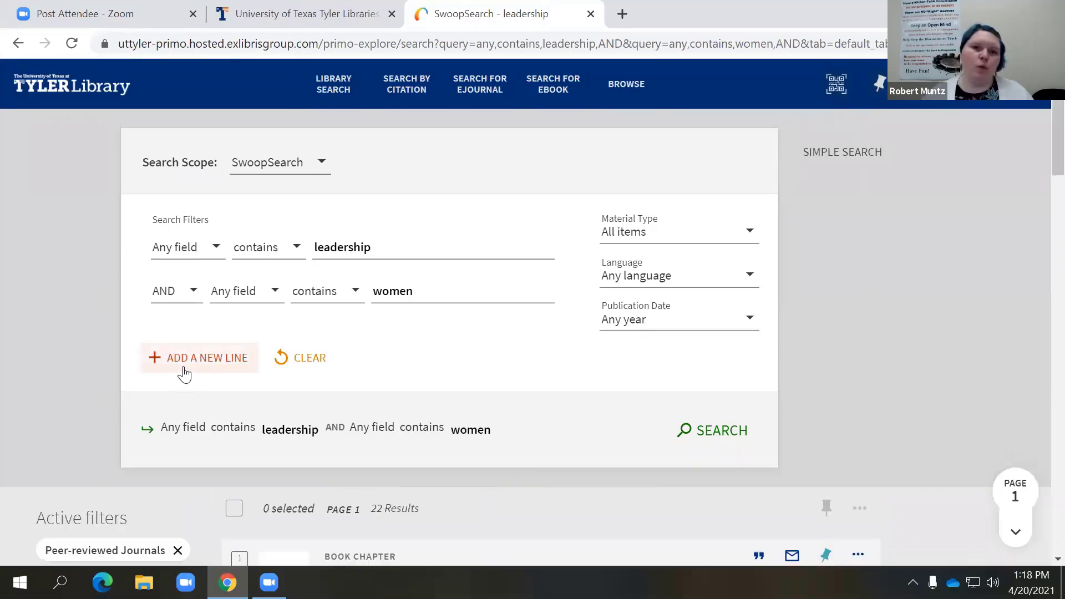
scroll(186, 370, down, 5)
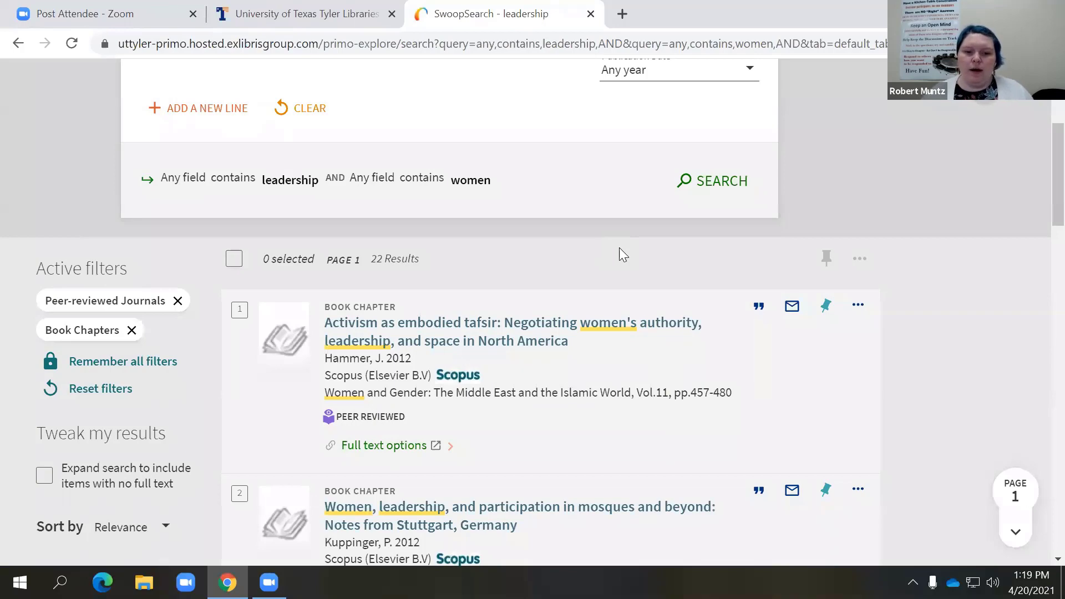
scroll(639, 265, down, 3)
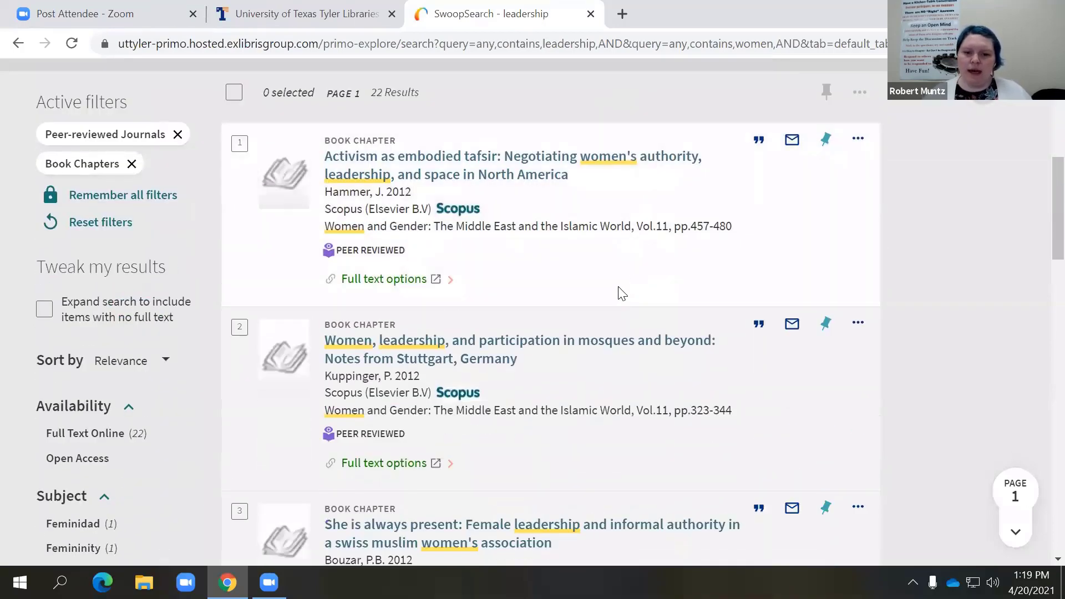
Step: Open the 2012 chapter 'Women, leadership, and participation in mosques and beyond' and review its record
click(396, 359)
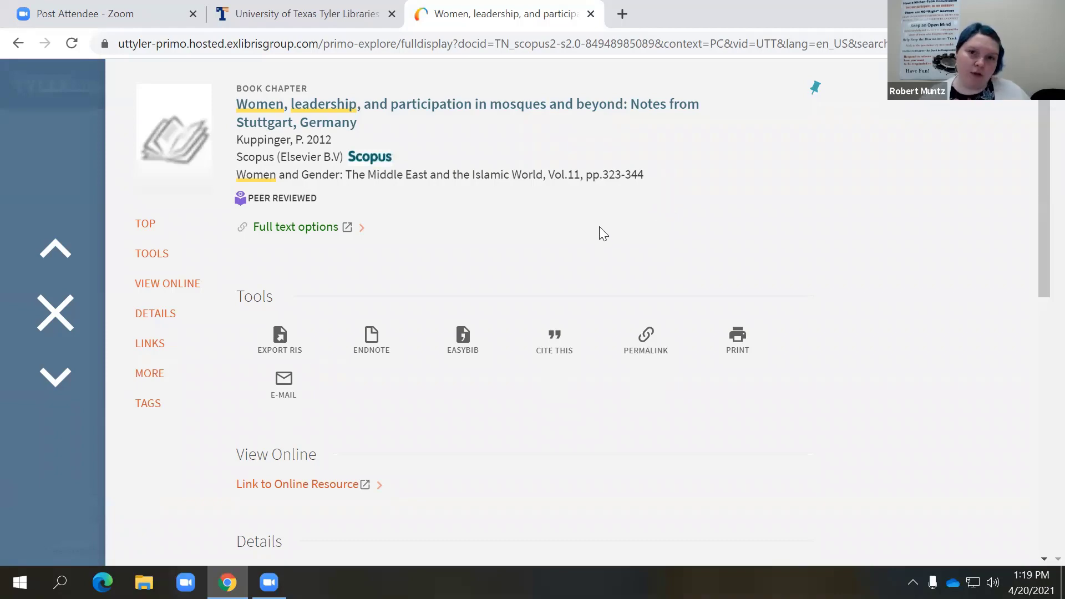
scroll(599, 227, down, 5)
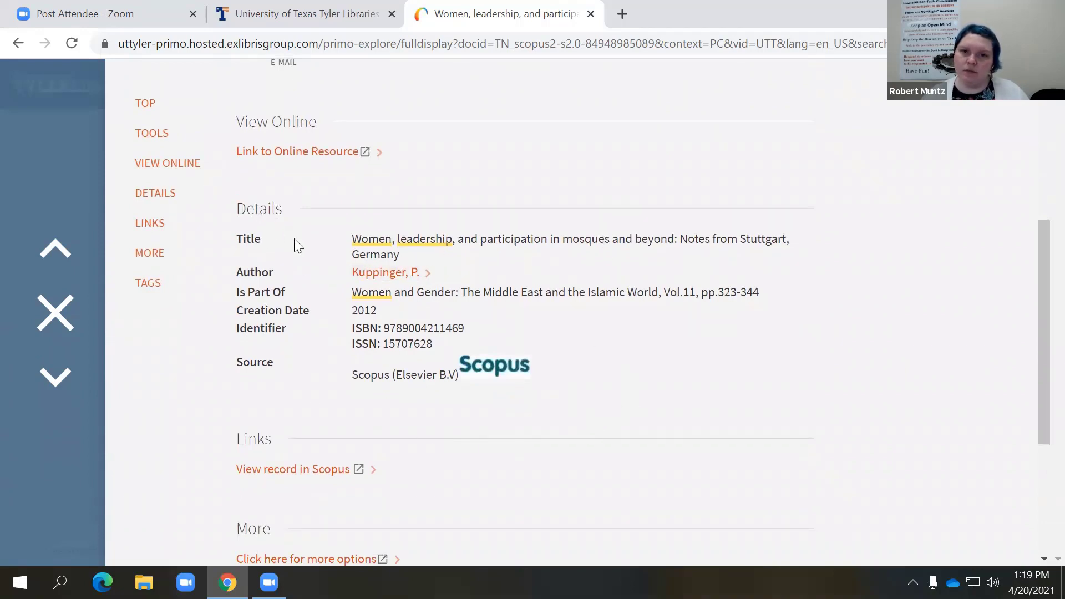
scroll(295, 243, down, 3)
scroll(295, 242, up, 4)
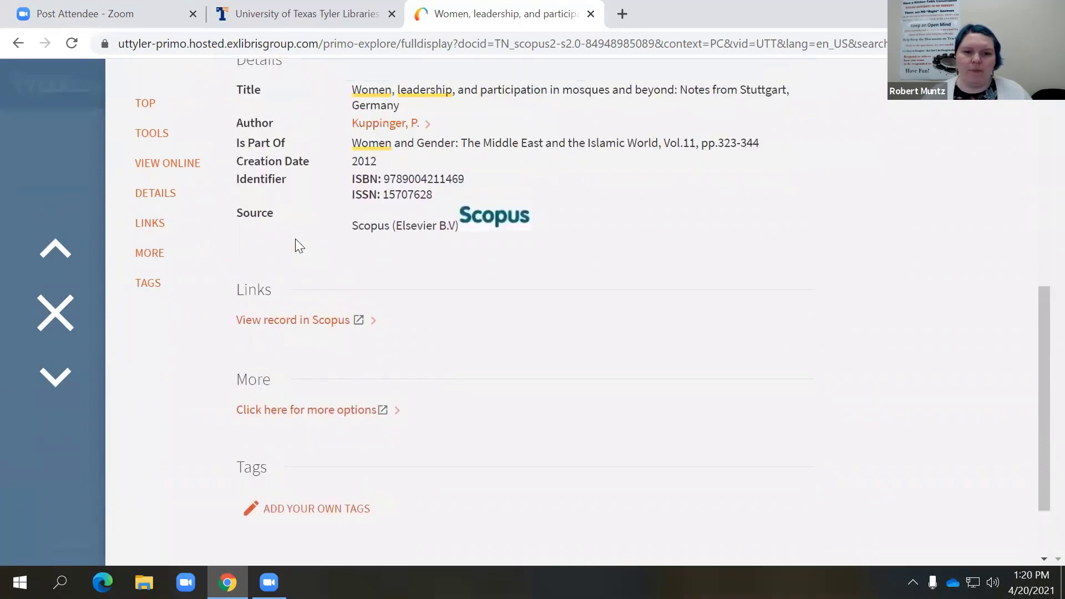
scroll(507, 437, up, 5)
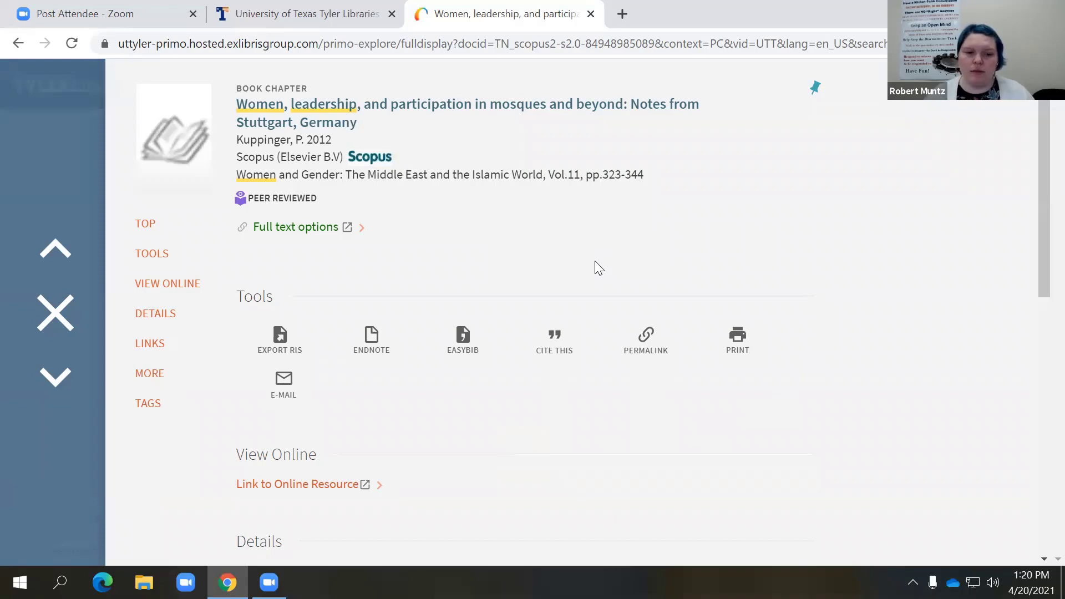
scroll(574, 291, down, 3)
scroll(547, 361, down, 1)
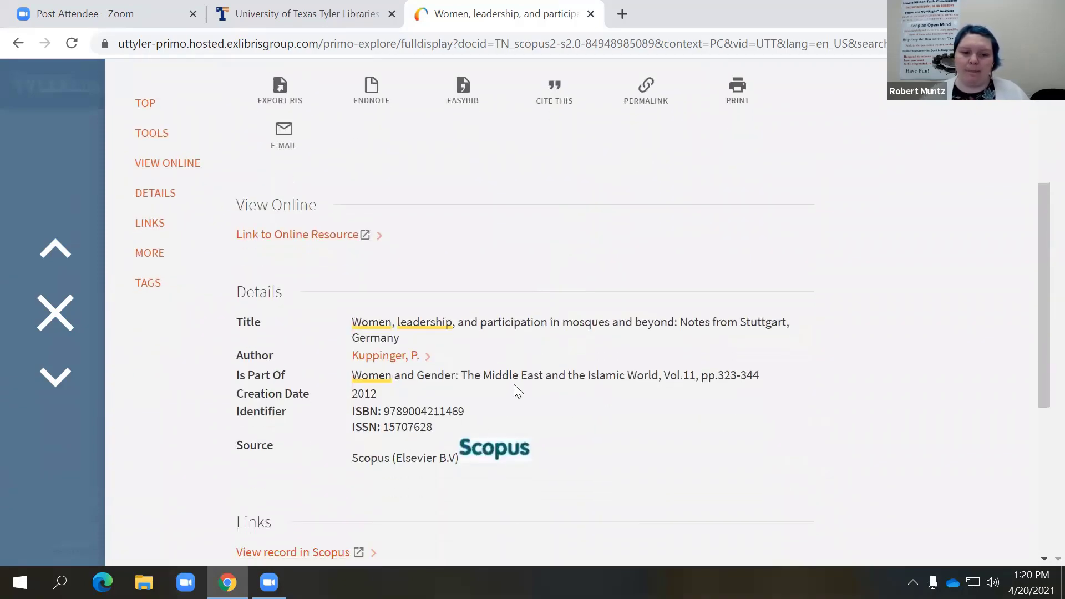
scroll(433, 444, down, 1)
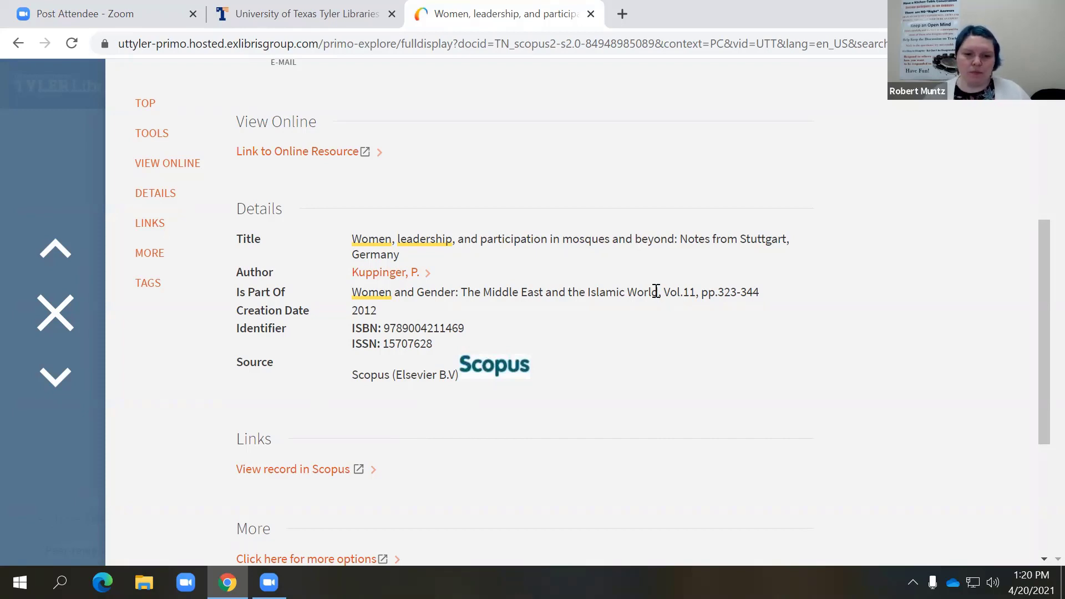
scroll(656, 290, up, 5)
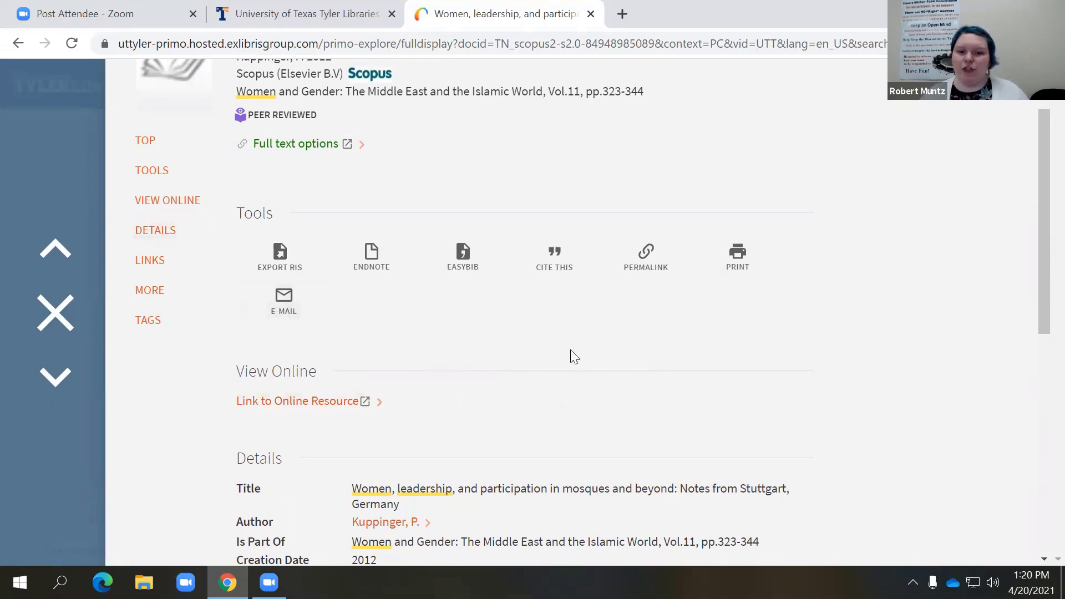
click(778, 281)
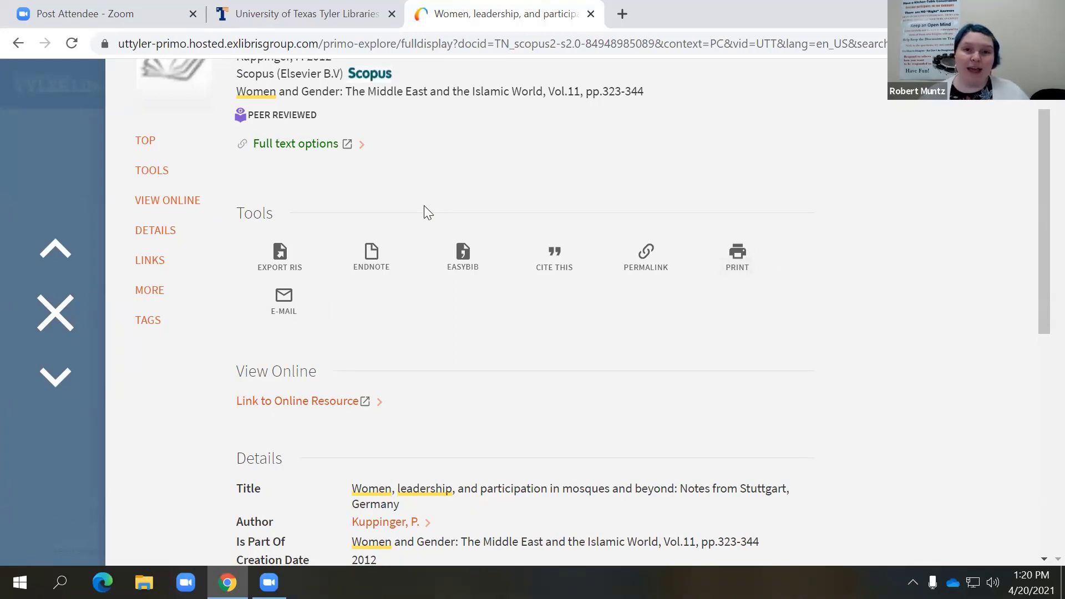
Step: Switch the chapter's Cite This citation from the default MLA (7th edition) to APA (6th edition)
click(571, 277)
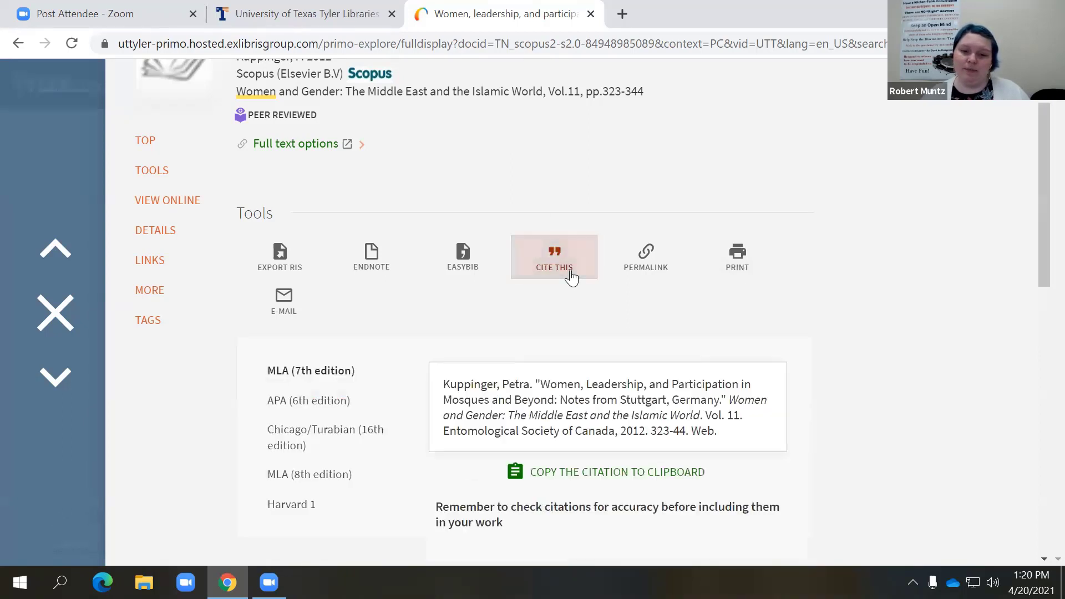
scroll(266, 382, down, 1)
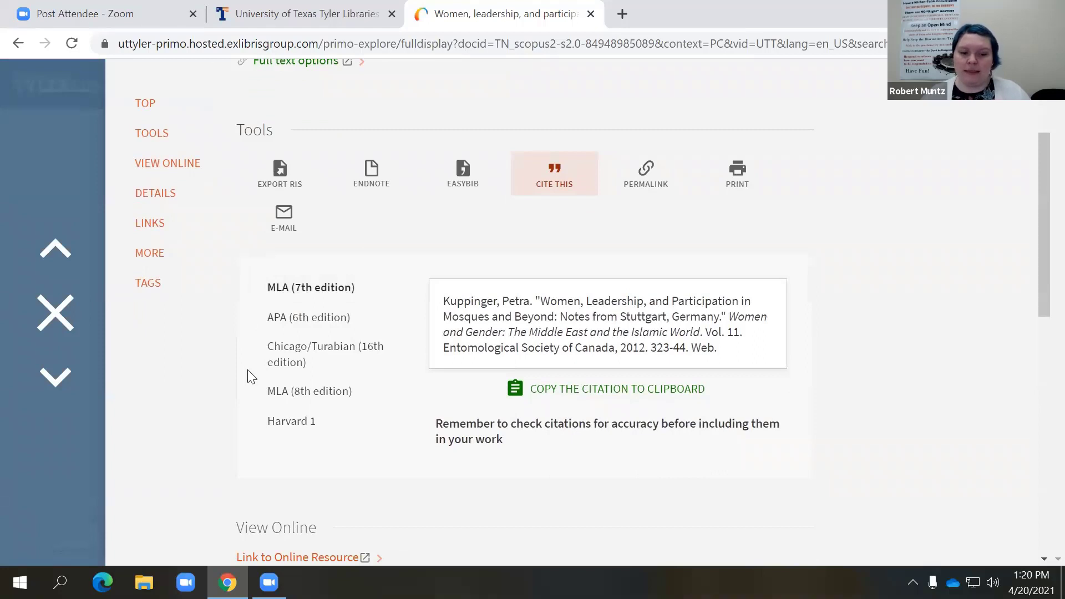
scroll(252, 377, up, 1)
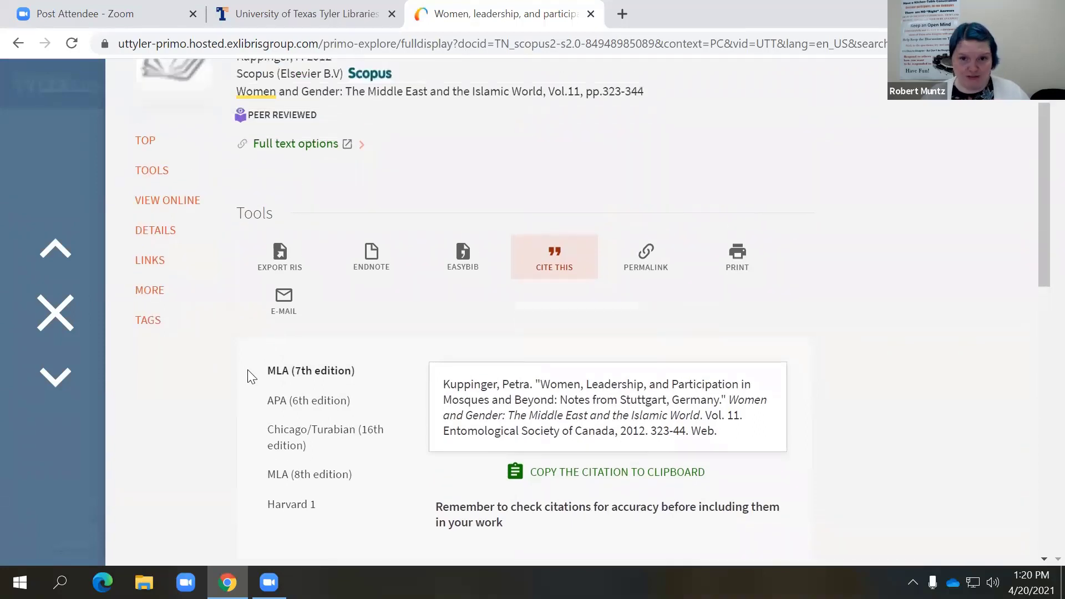
scroll(249, 377, down, 1)
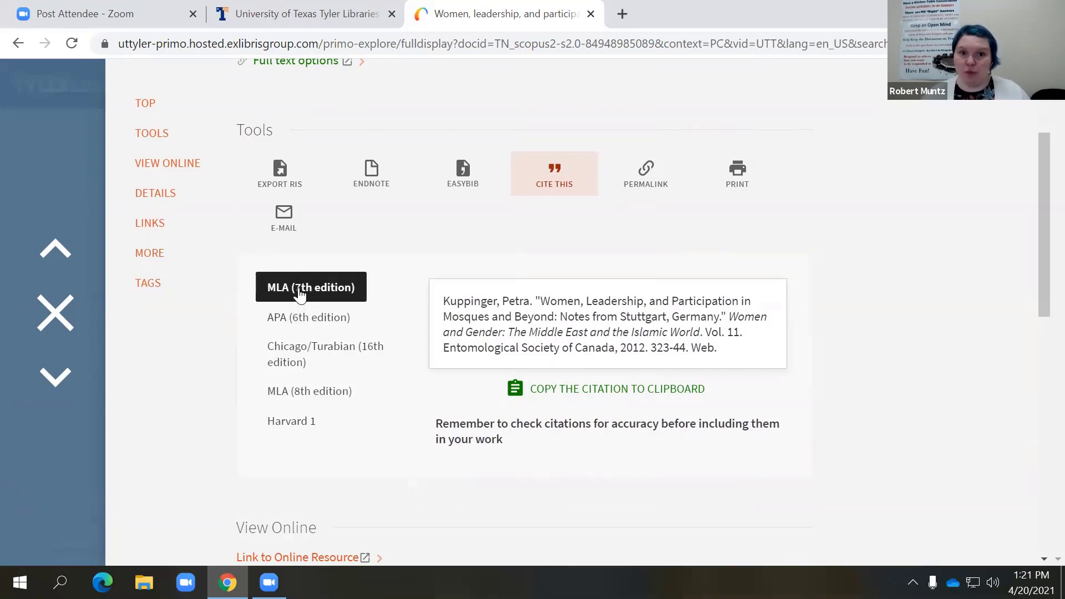
click(286, 328)
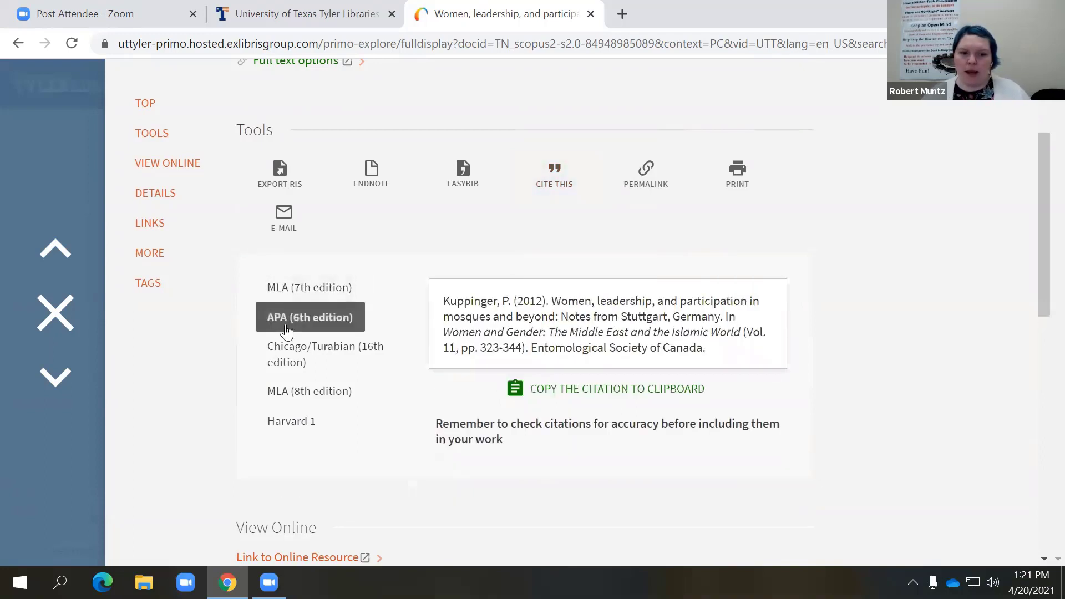